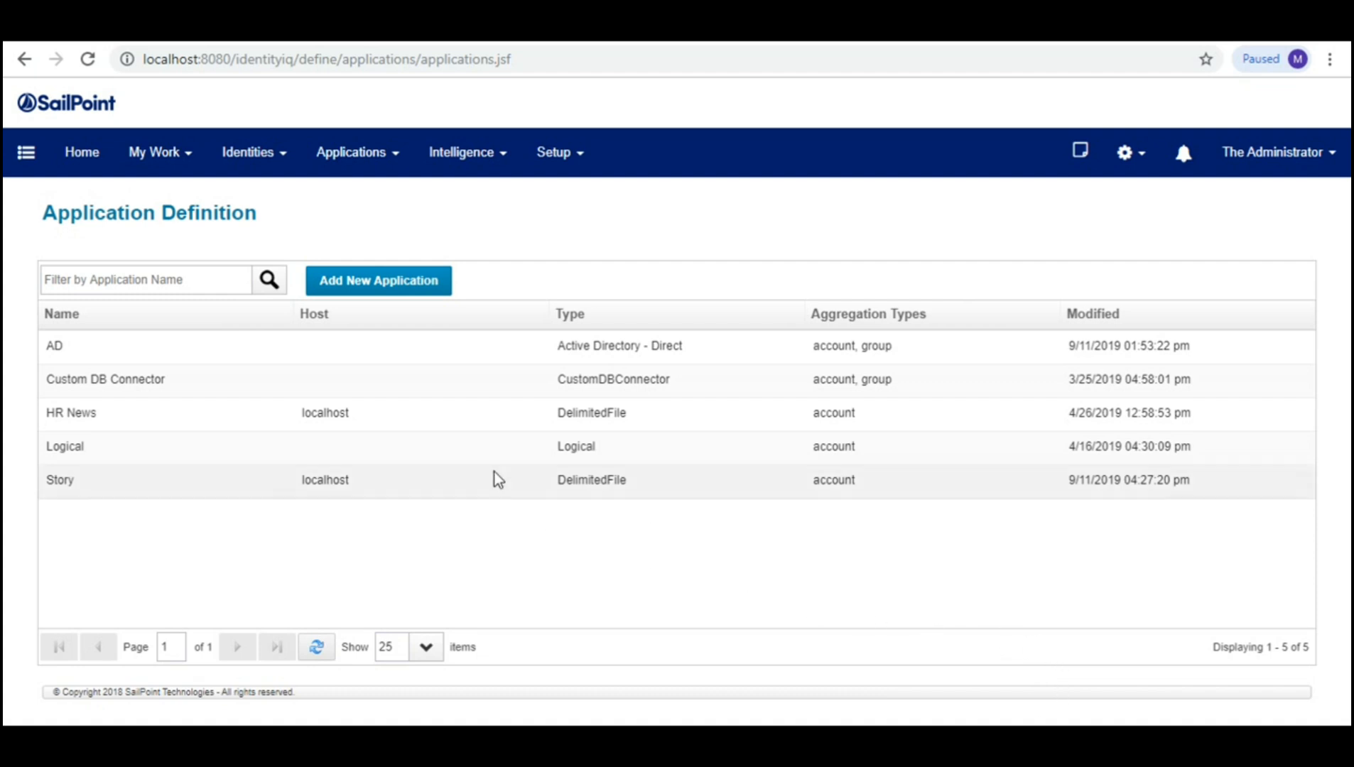
# Step: Start a new application named SalesForce with The Administrator (spadmin) as owner
pyautogui.click(420, 288)
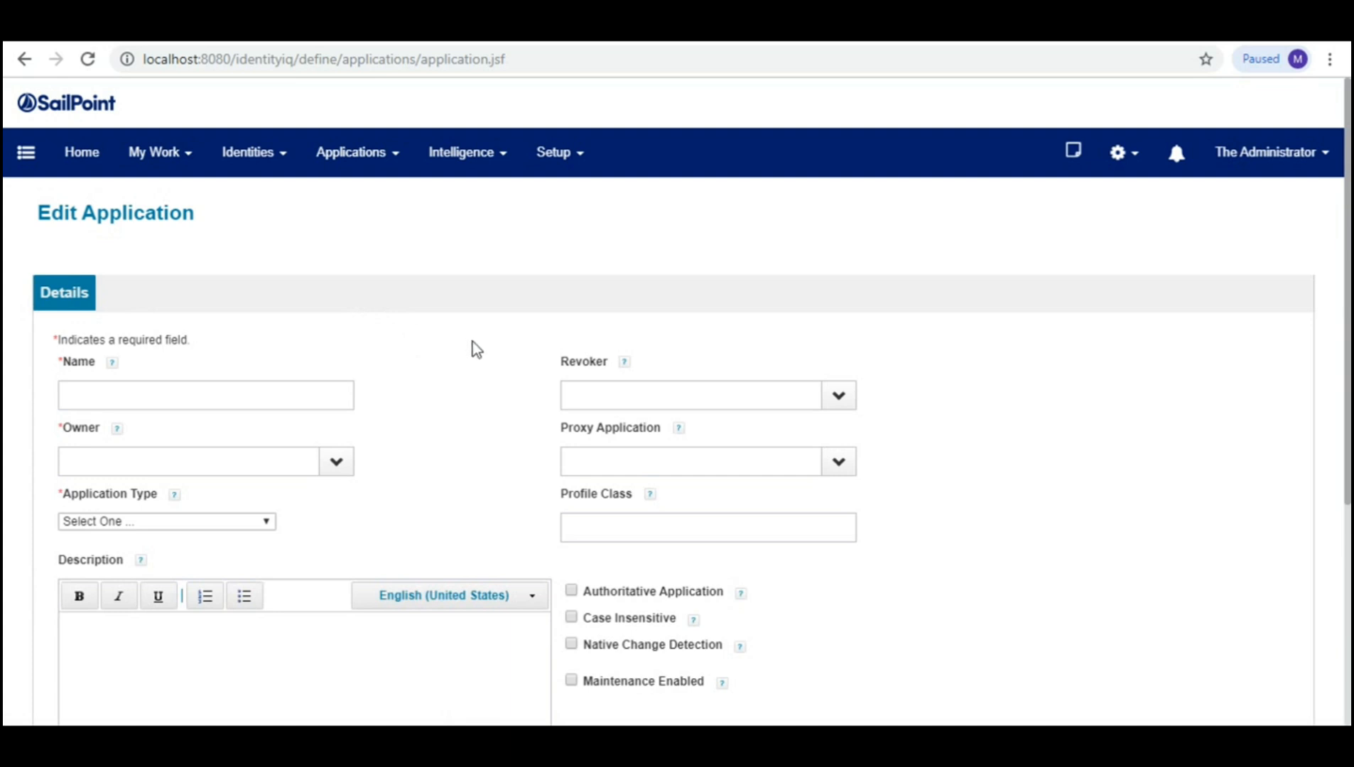
pyautogui.click(167, 402)
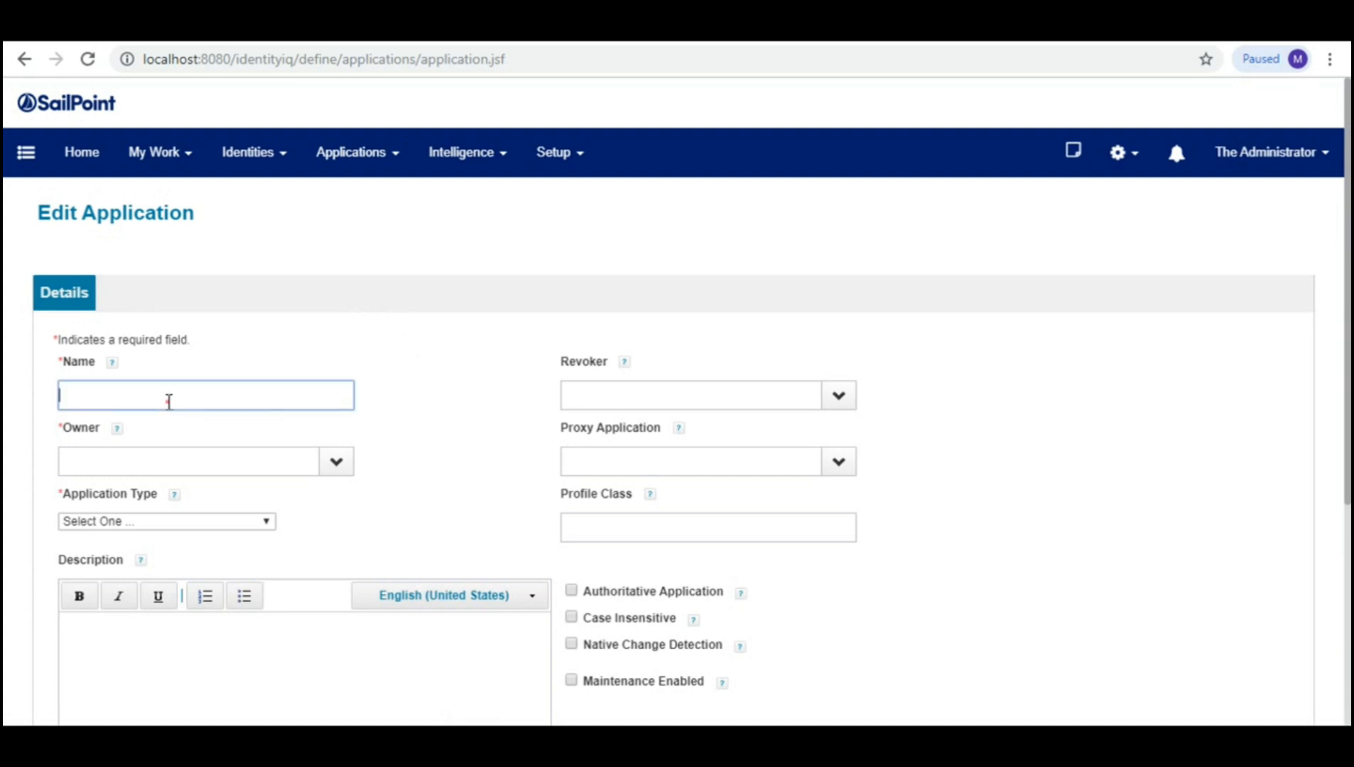
pyautogui.write('SalesForce')
pyautogui.press('Tab')
pyautogui.press('Tab')
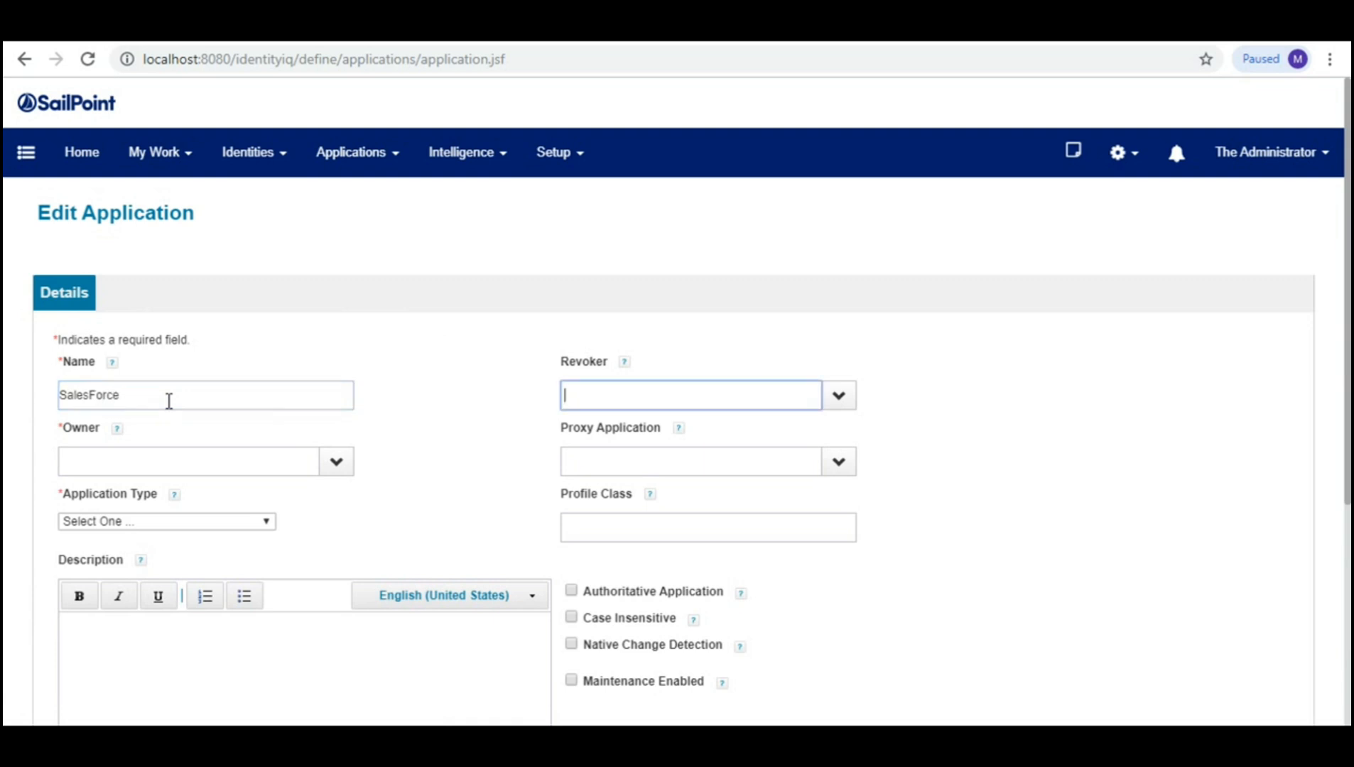
pyautogui.write('spadmin')
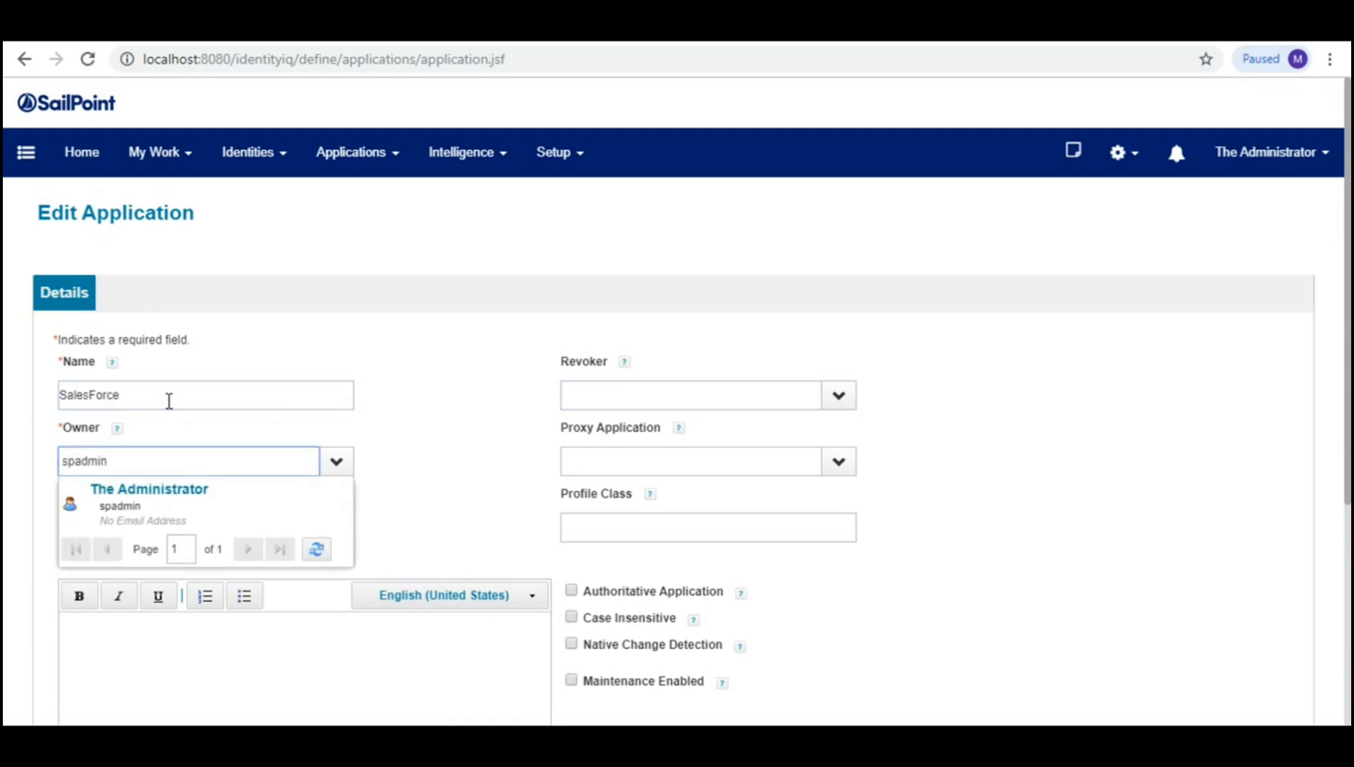
pyautogui.click(142, 500)
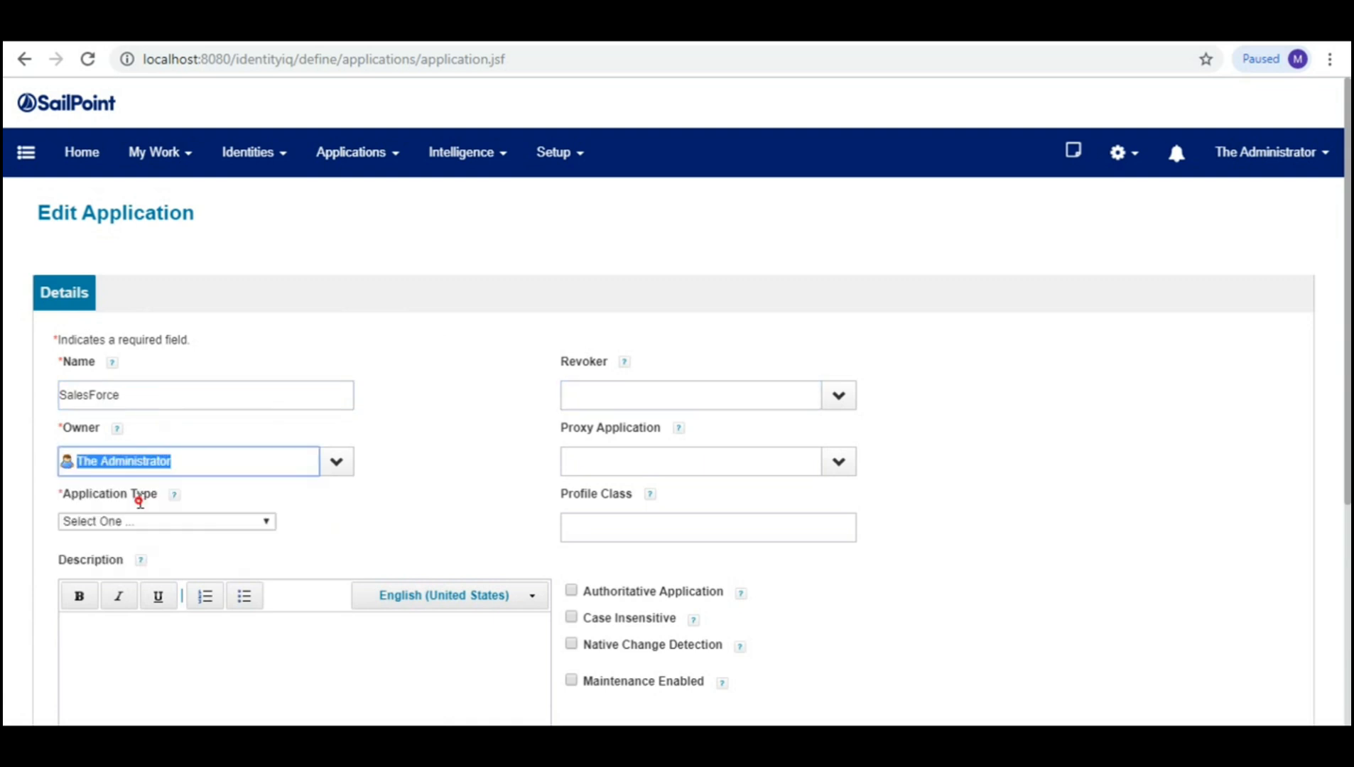
# Step: Set the application type to Salesforce
pyautogui.click(266, 522)
pyautogui.press('s')
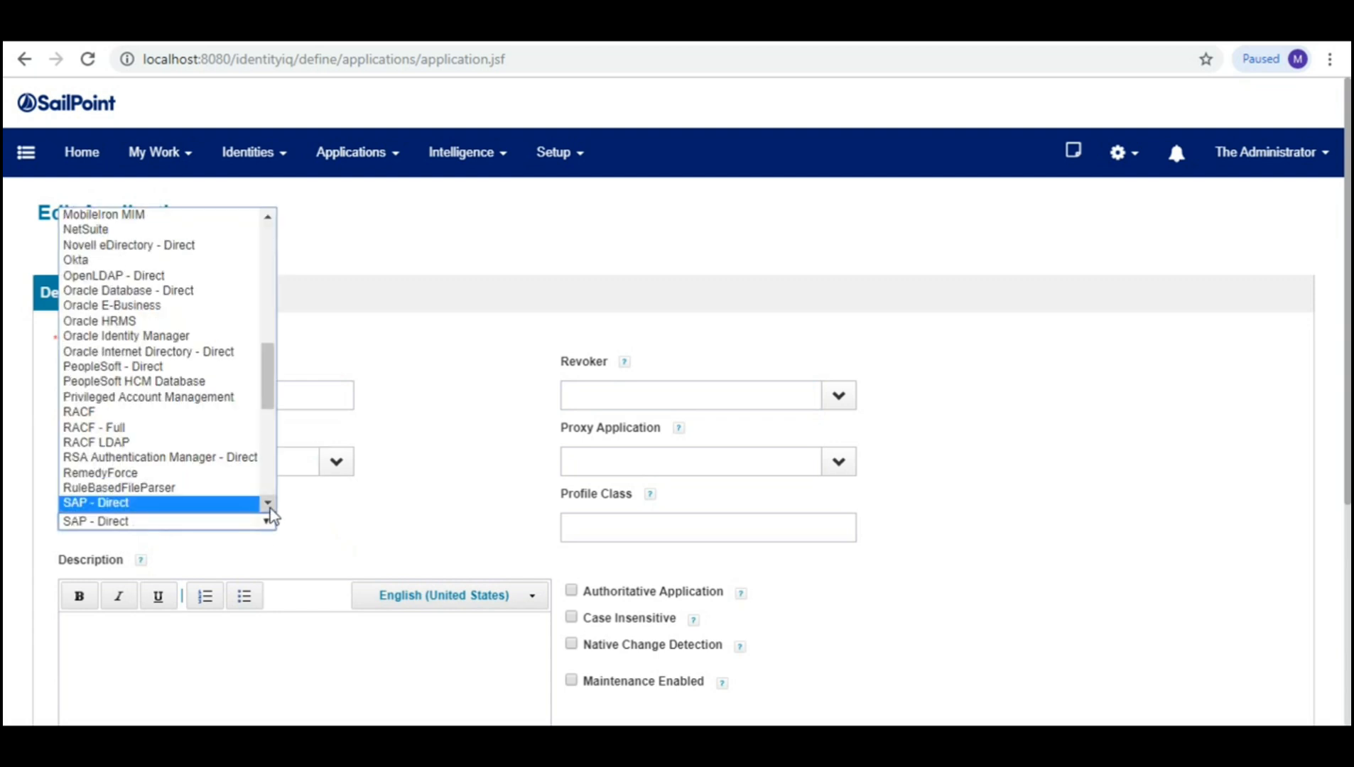
pyautogui.click(269, 505)
pyautogui.click(270, 508)
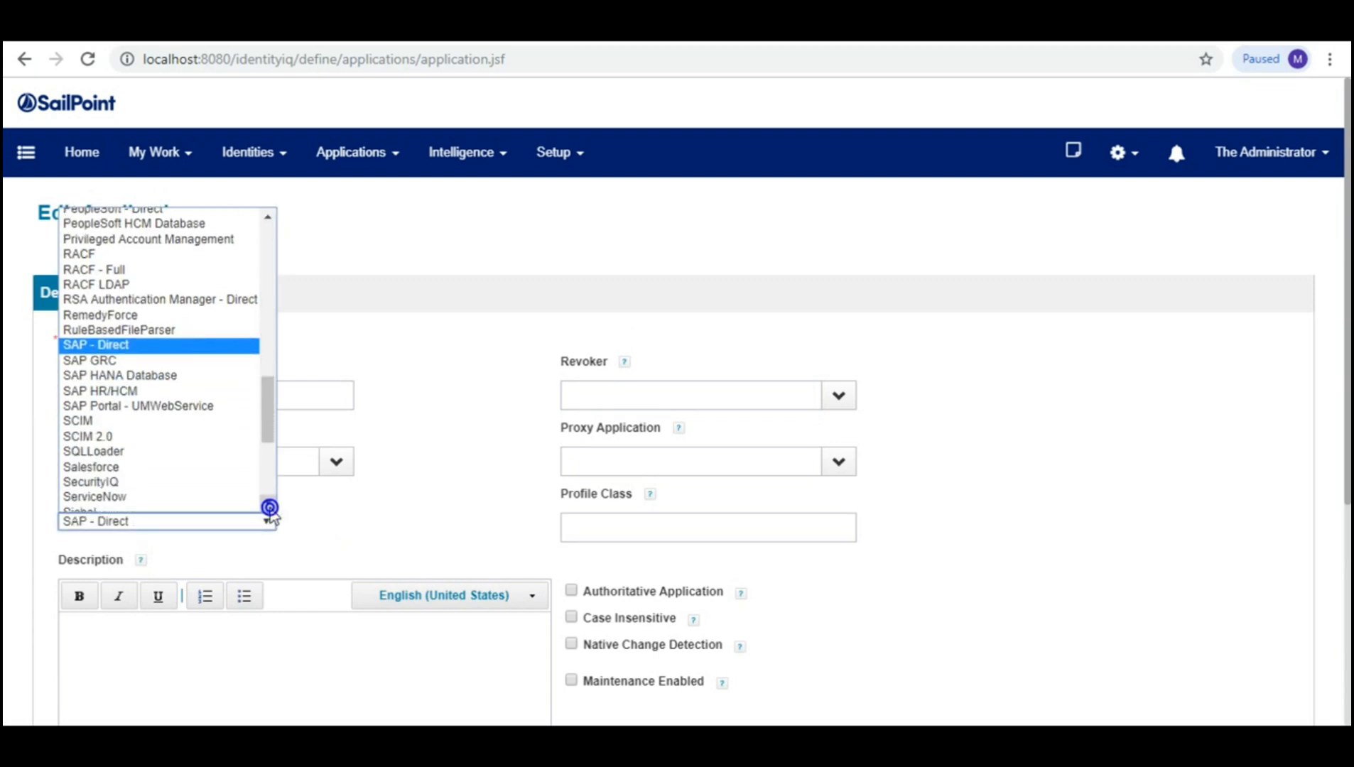
pyautogui.click(147, 469)
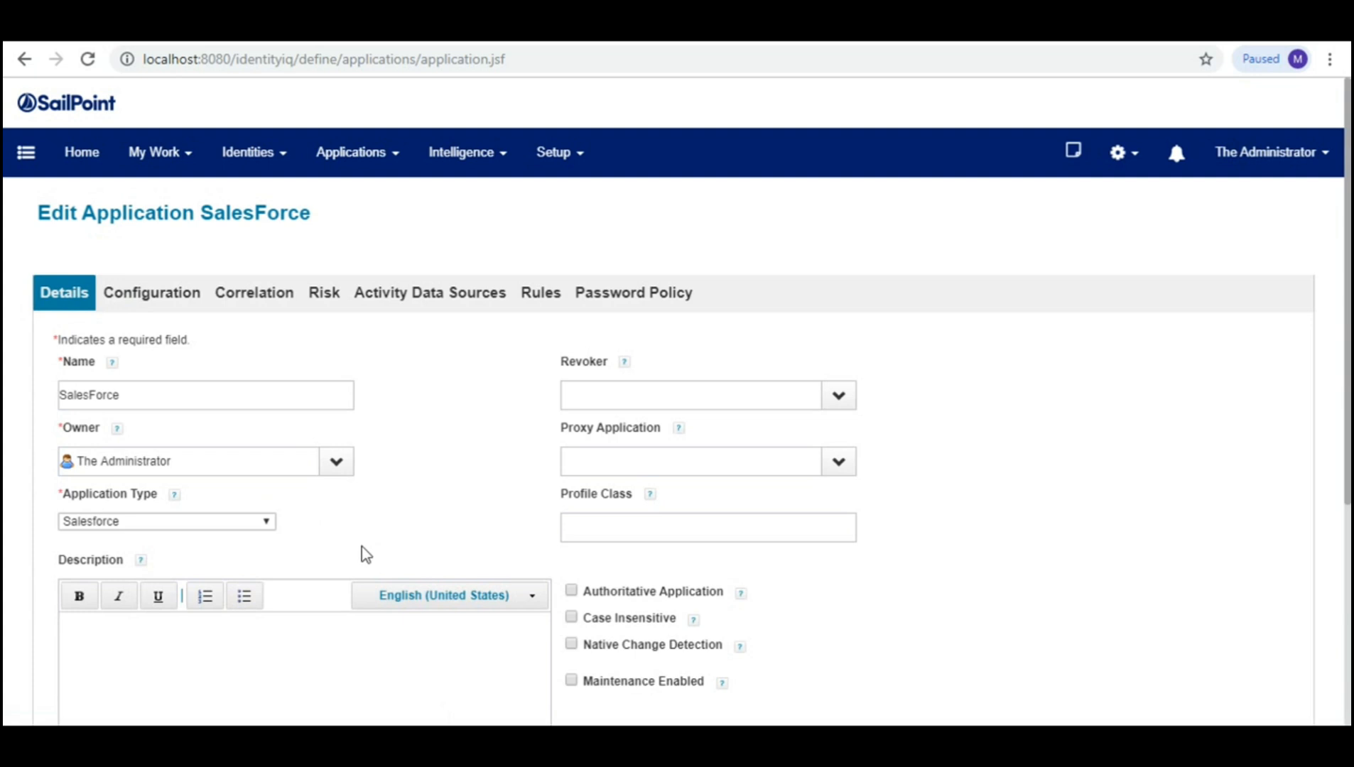
# Step: Open the Configuration tab and inspect the 33.0 API version in the Salesforce URL
pyautogui.click(167, 311)
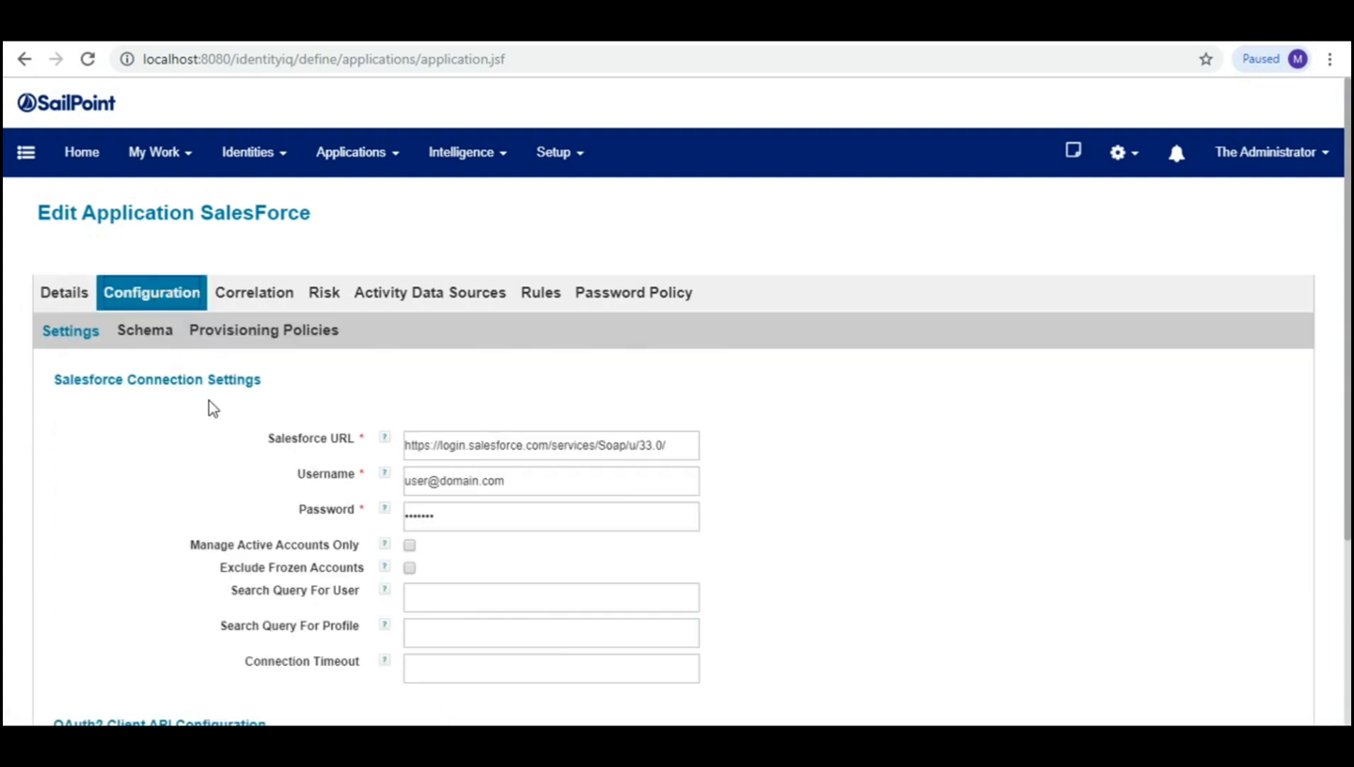
pyautogui.click(423, 391)
pyautogui.moveTo(636, 444); pyautogui.dragTo(686, 449)
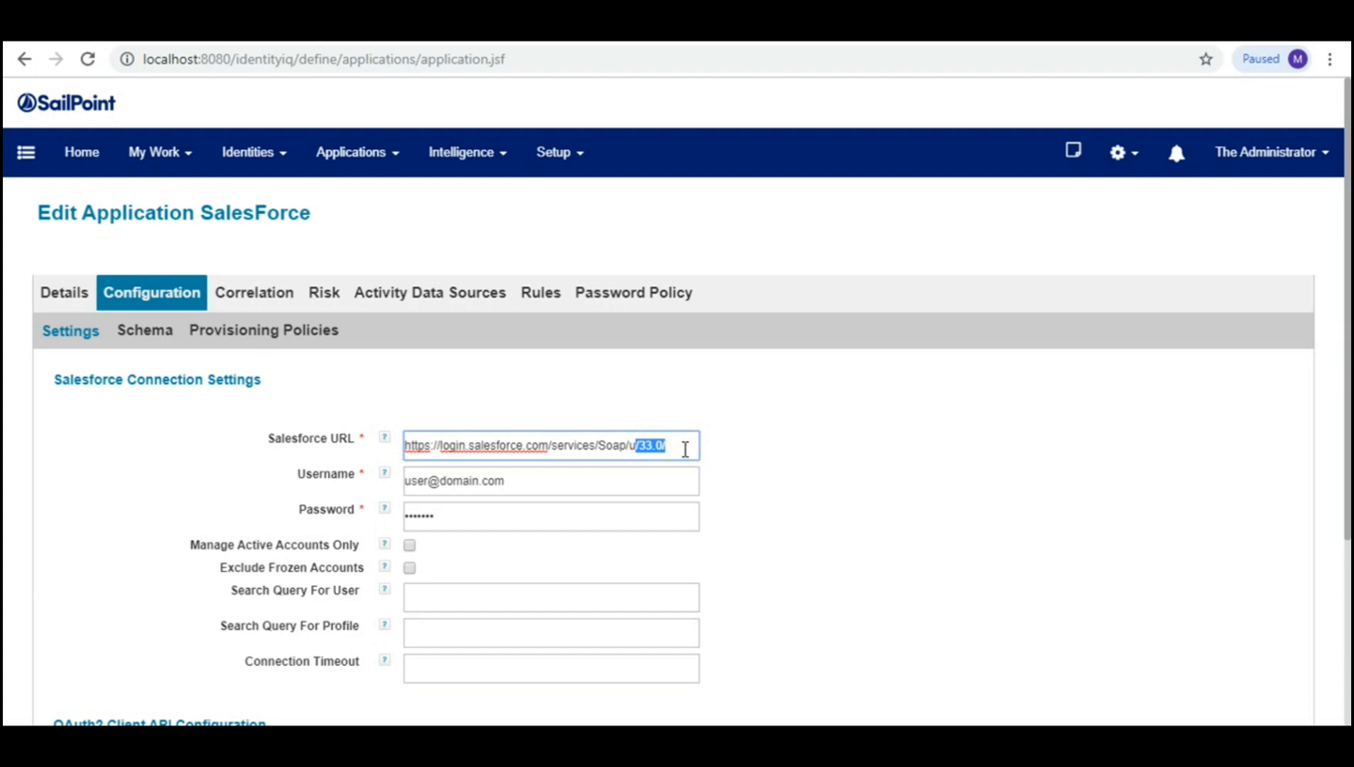
pyautogui.click(761, 457)
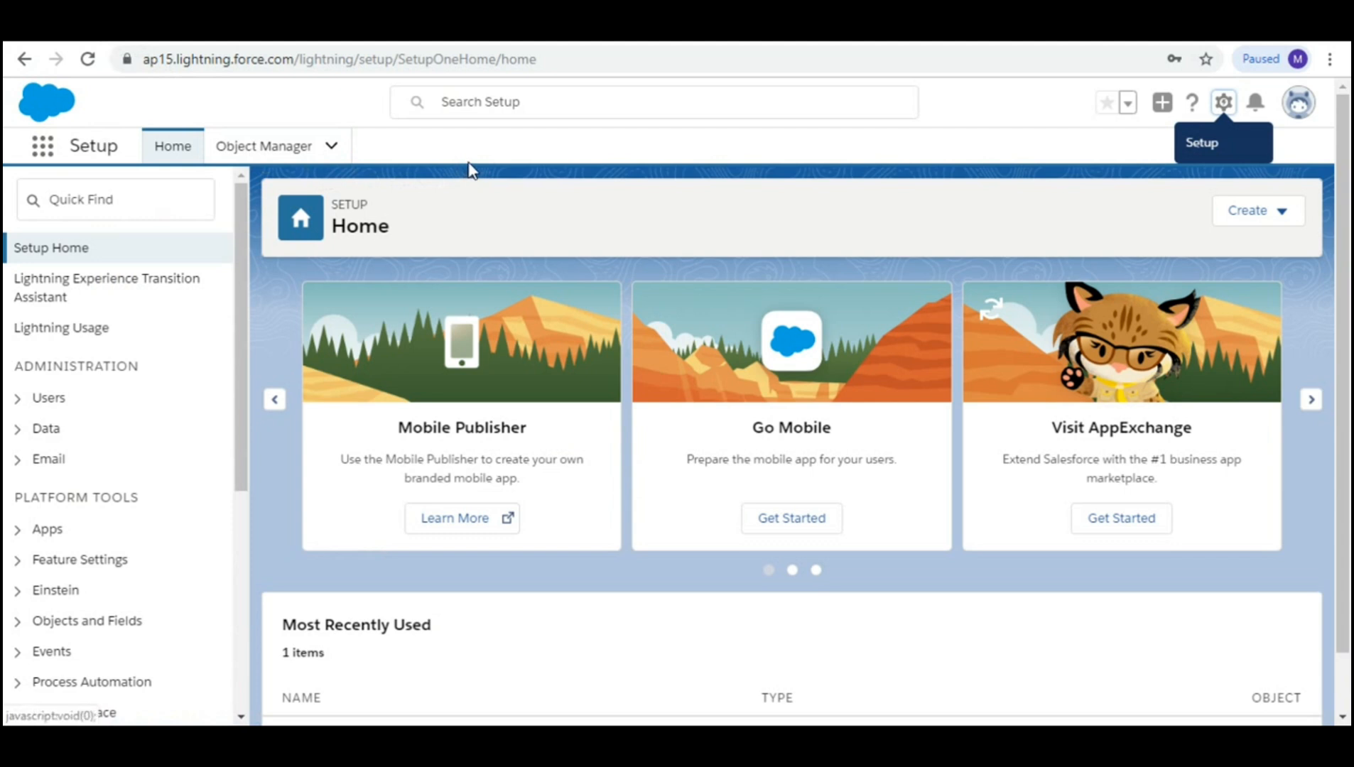
# Step: Go to Salesforce Setup, Quick Find 'API', and open Integrations > API
pyautogui.click(1232, 112)
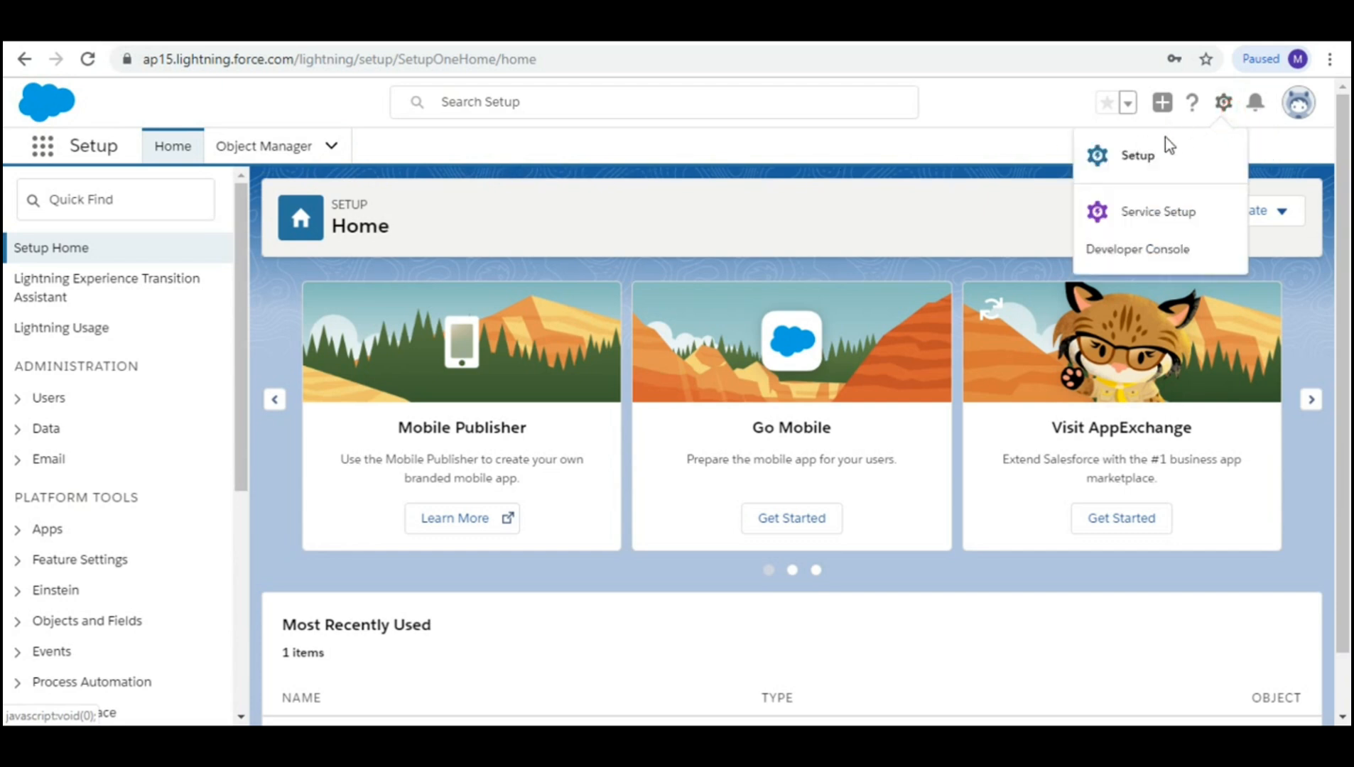
pyautogui.click(1151, 161)
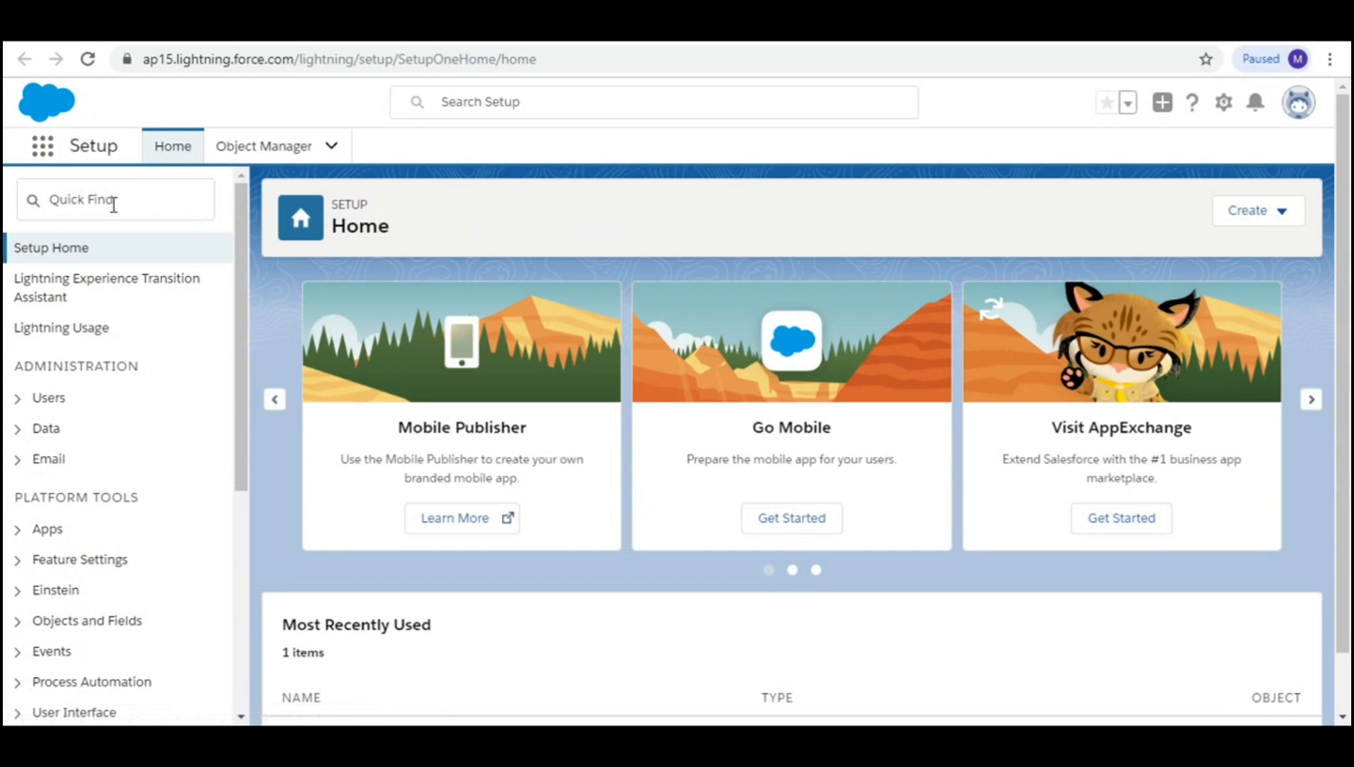
pyautogui.click(115, 202)
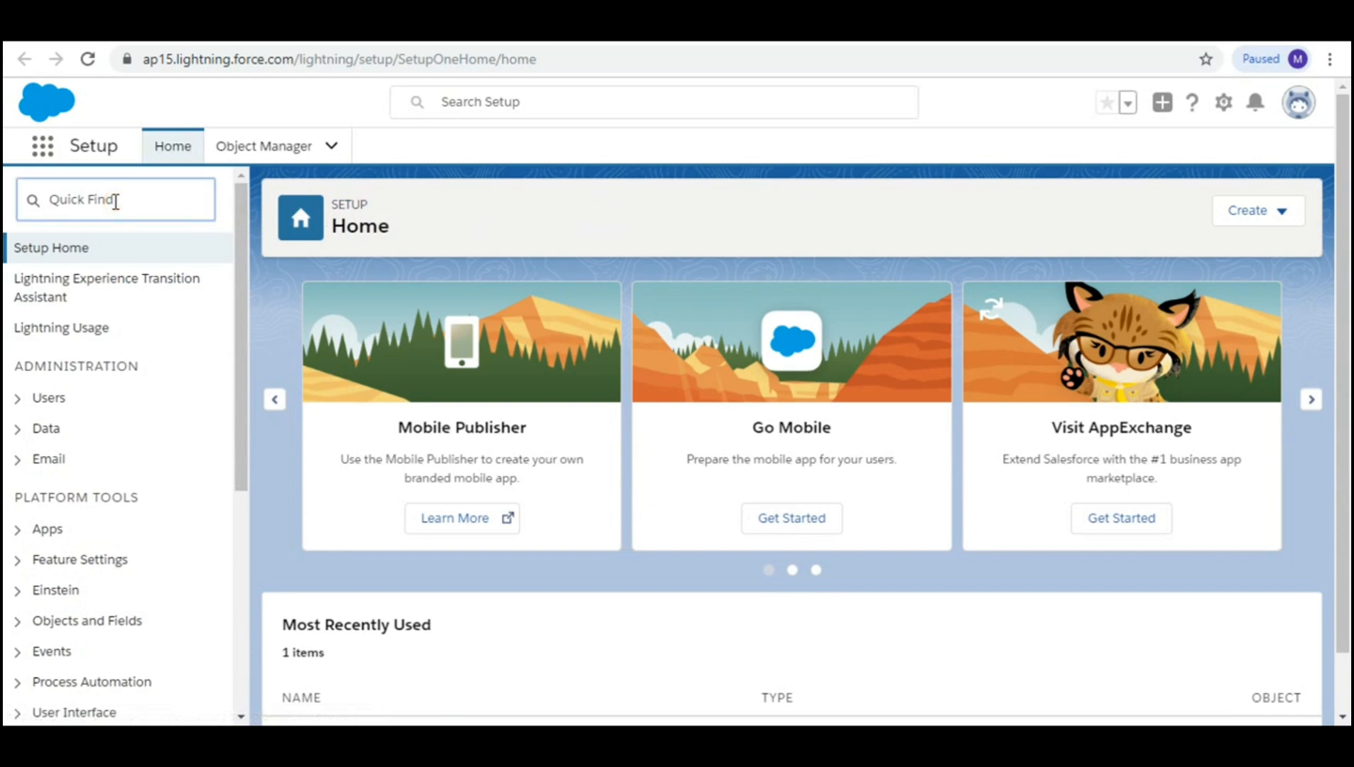
pyautogui.write('API')
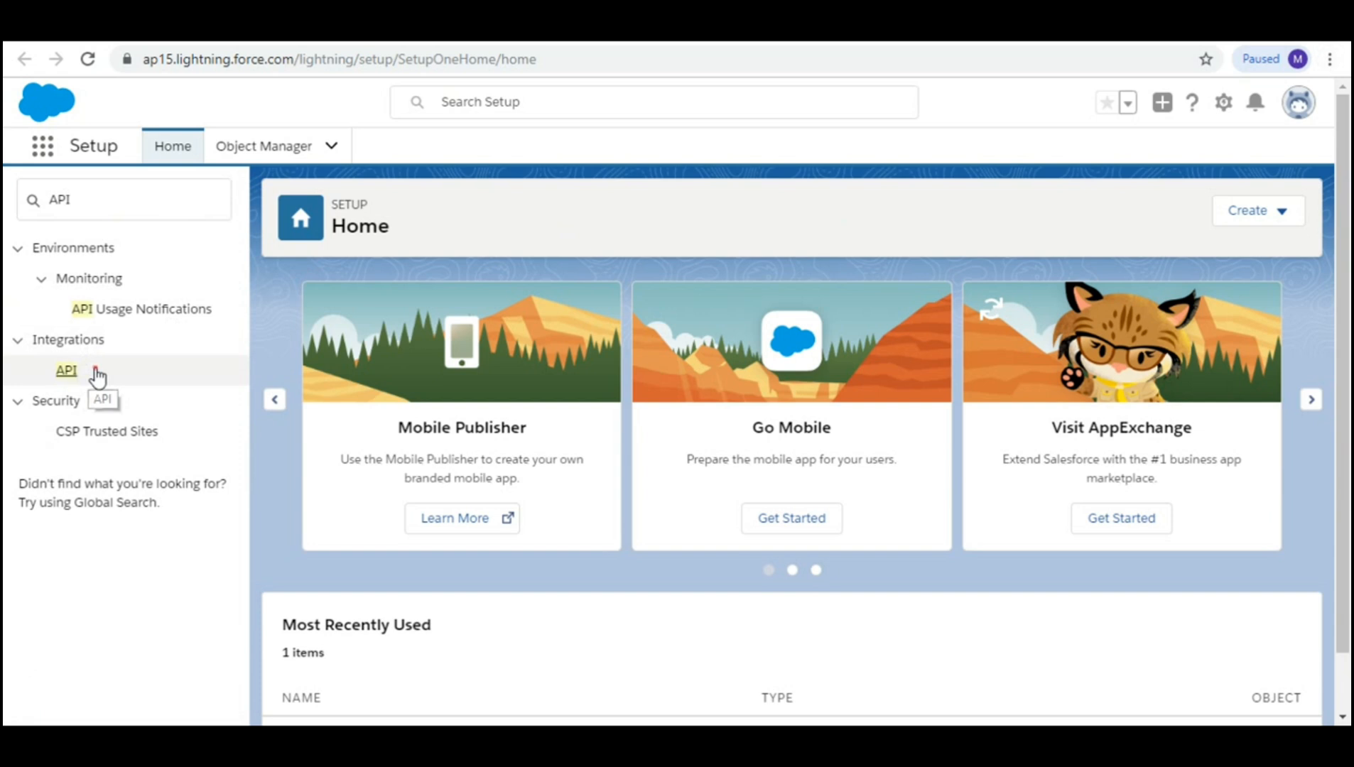
pyautogui.click(66, 372)
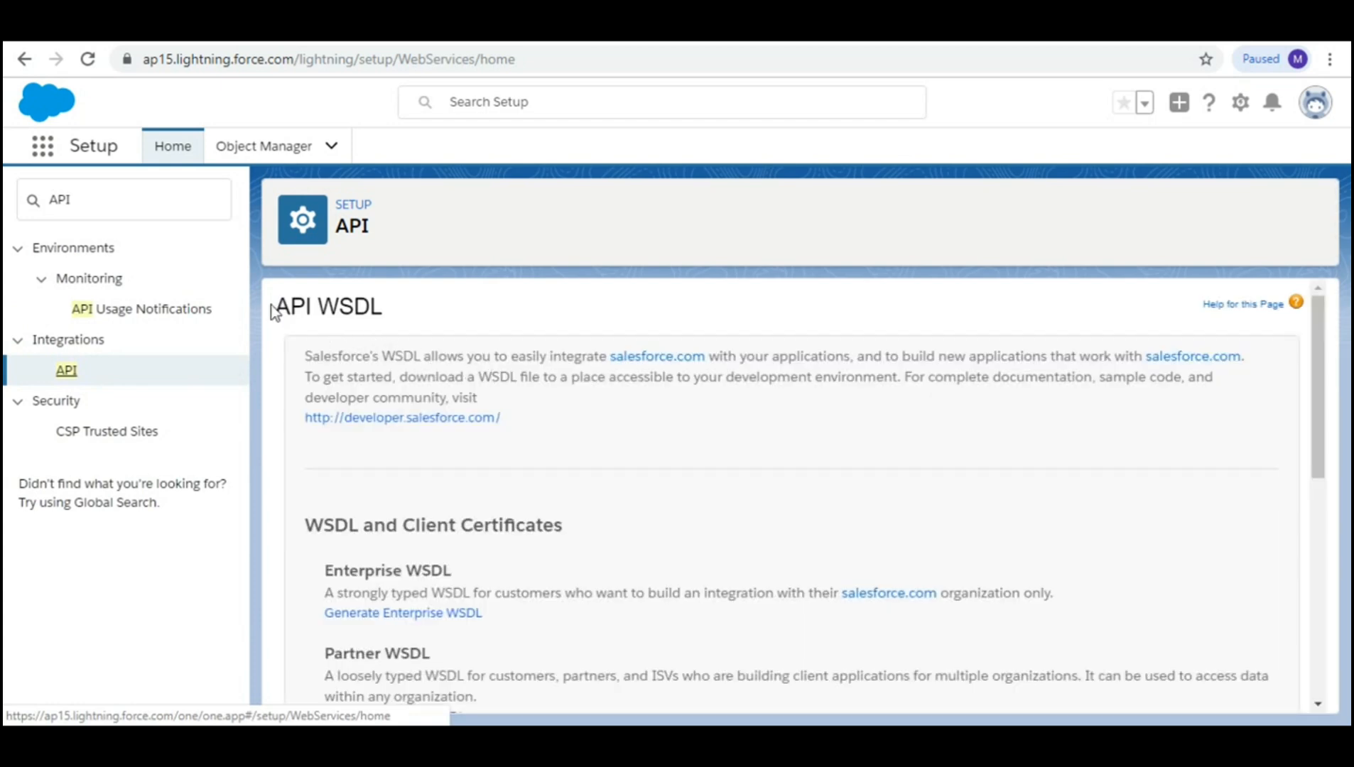
# Step: Scroll to the Partner WSDL section and generate the Partner WSDL (API 46.0)
pyautogui.scroll(-2, 417, 335)
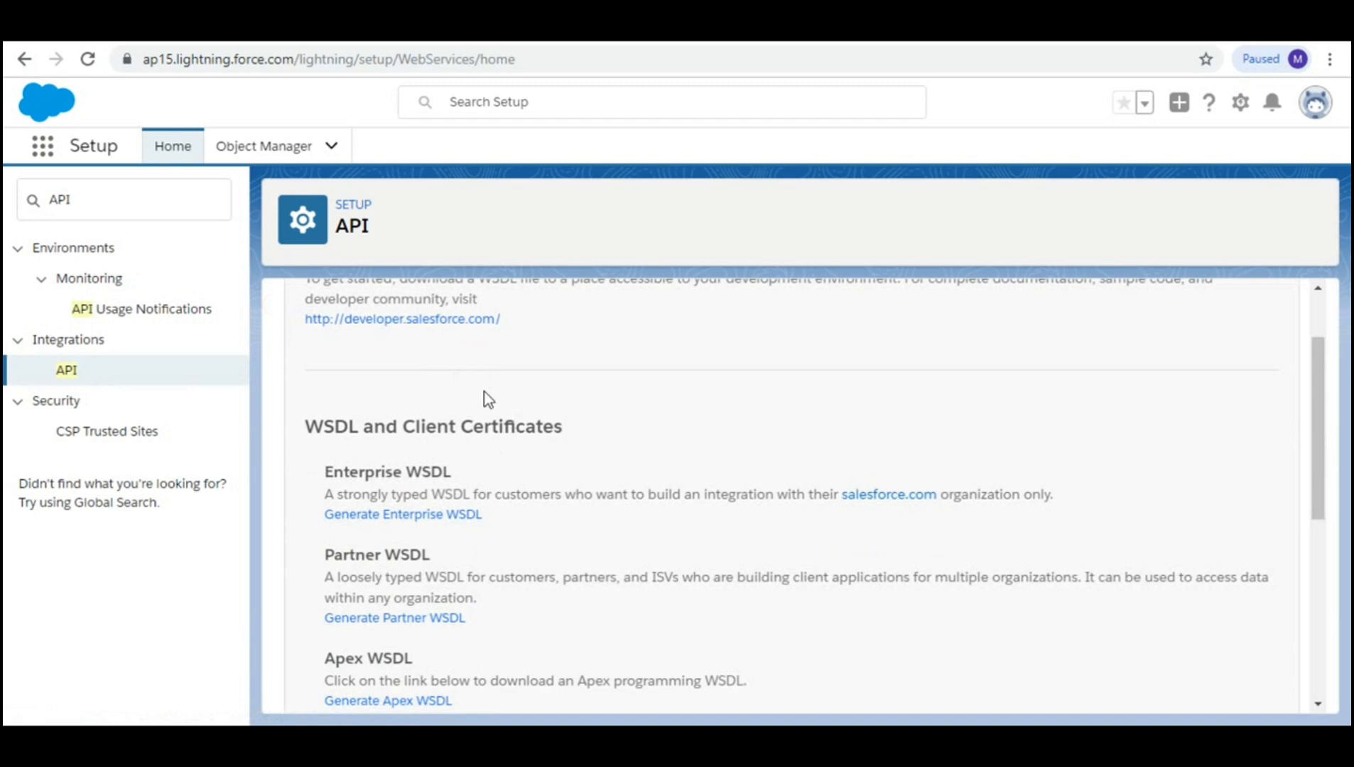
pyautogui.scroll(-1, 486, 405)
pyautogui.scroll(-2, 491, 424)
pyautogui.moveTo(432, 457); pyautogui.dragTo(328, 461)
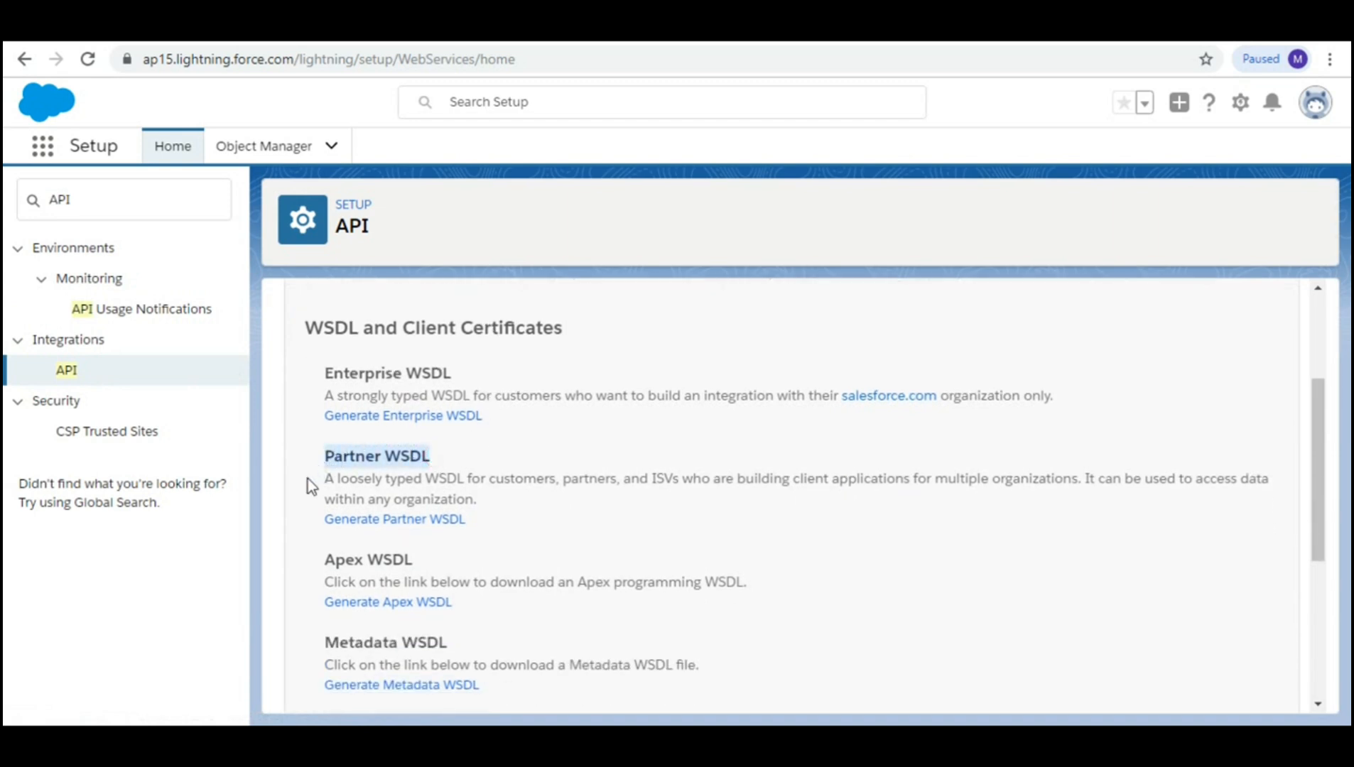
pyautogui.click(459, 535)
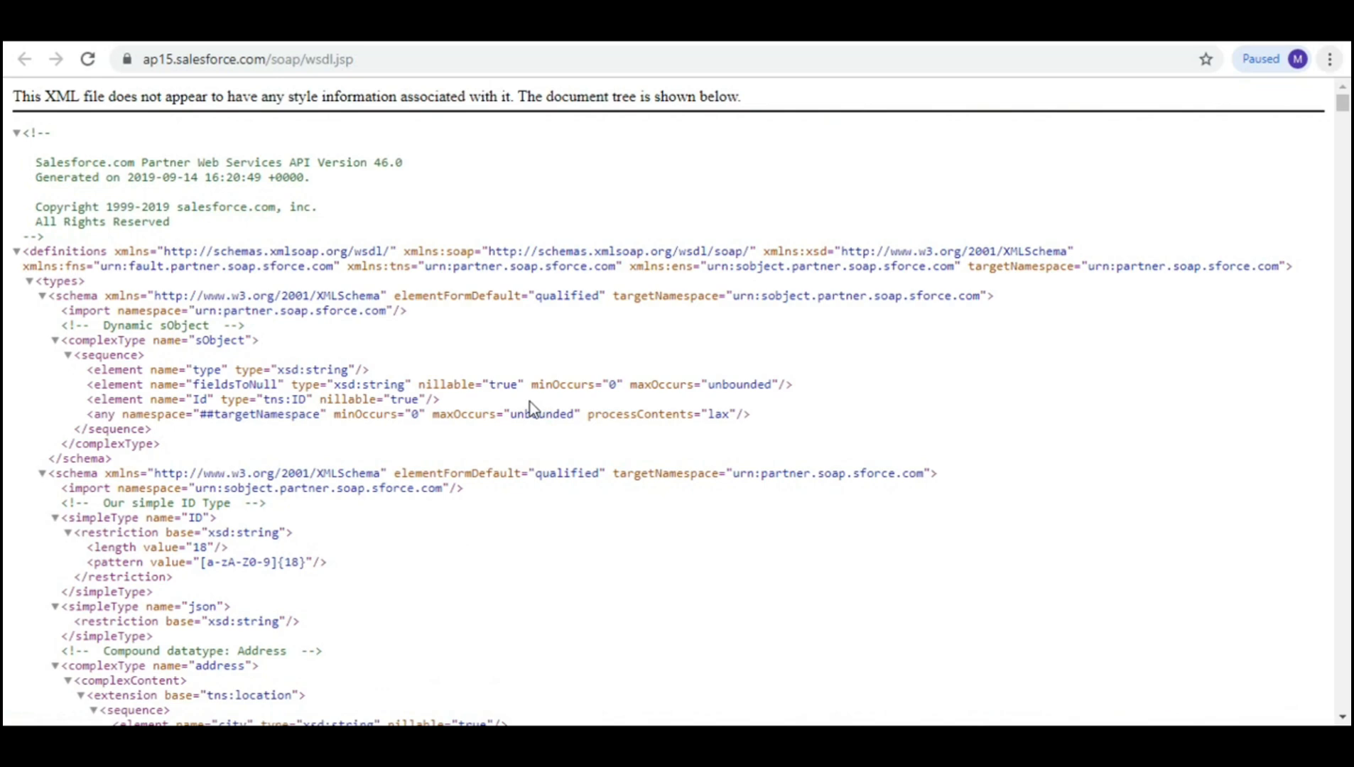
# Step: Select the soap:address endpoint URL ending in /Soap/u/46.0 and return to SailPoint
pyautogui.scroll(-15, 530, 411)
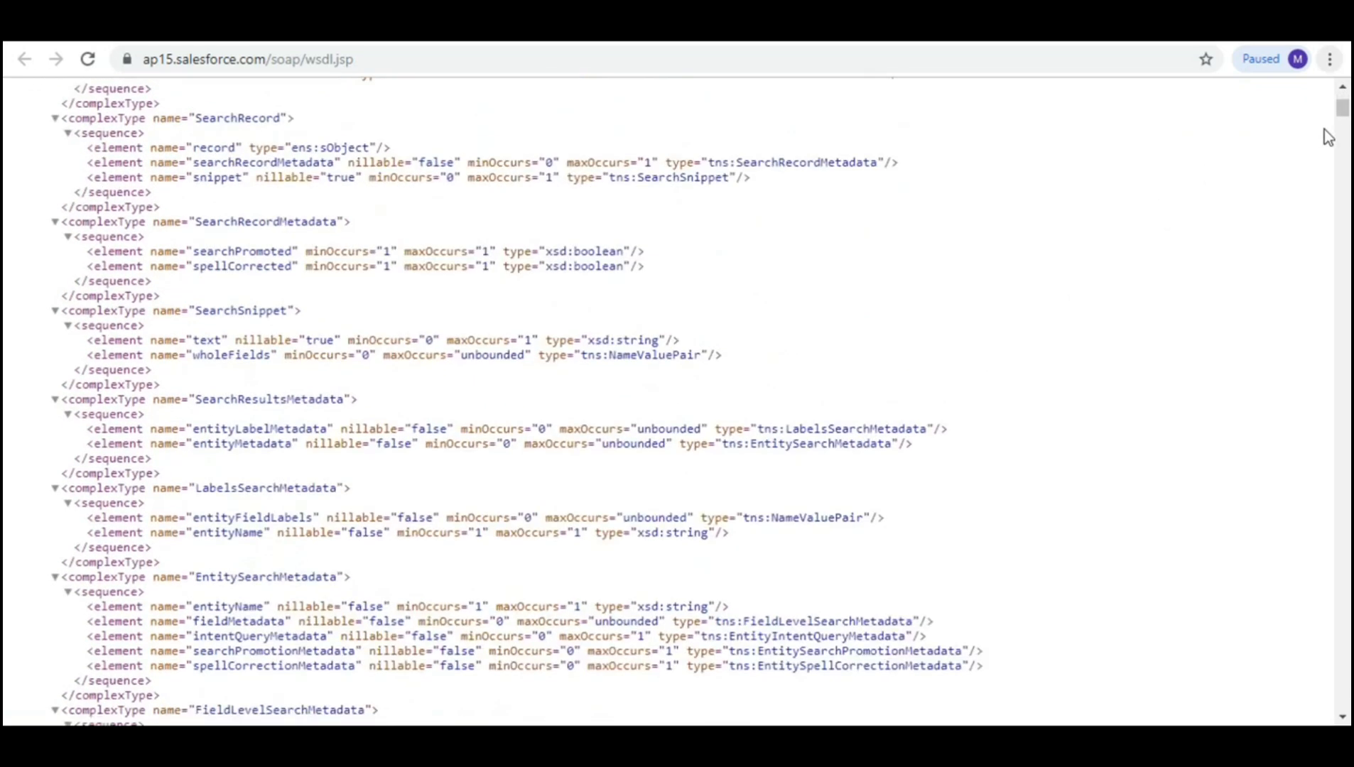
pyautogui.moveTo(1343, 108); pyautogui.dragTo(1342, 700)
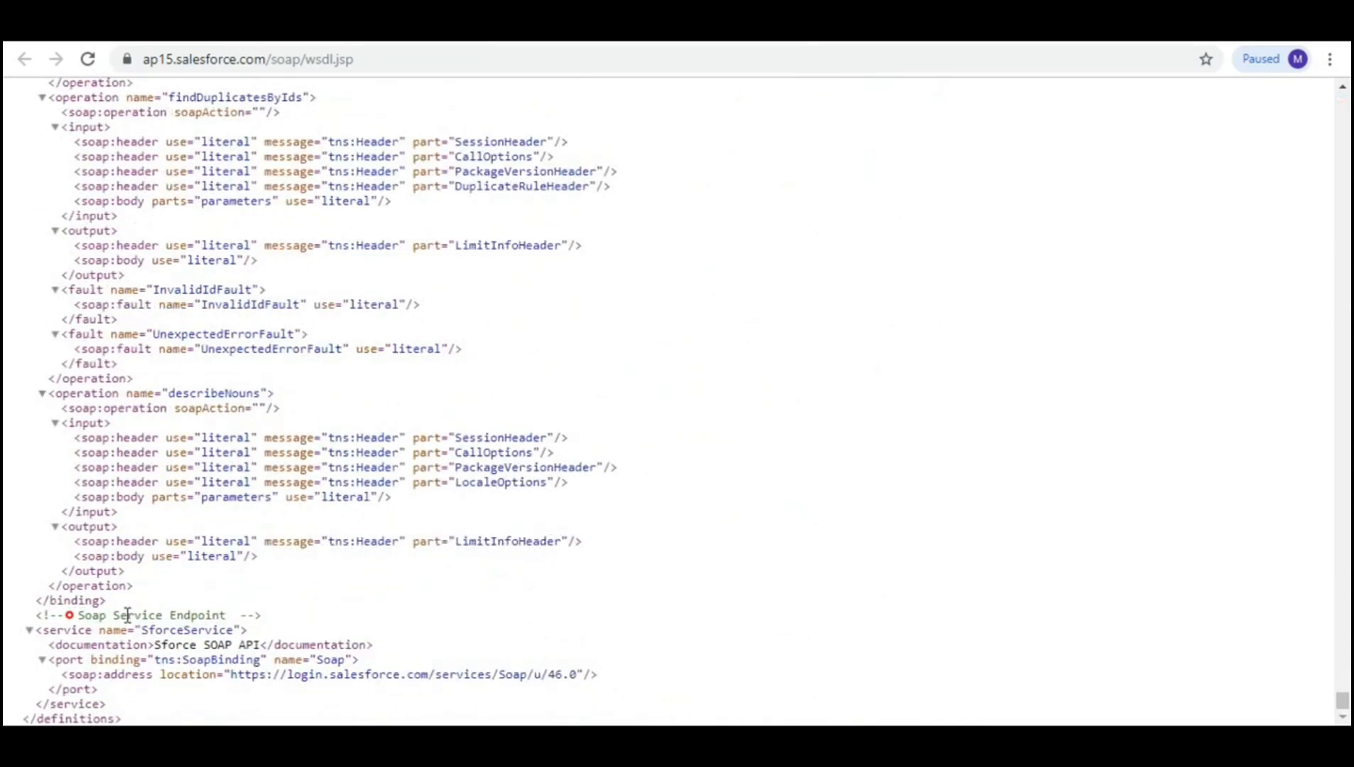
pyautogui.moveTo(71, 615); pyautogui.dragTo(214, 614)
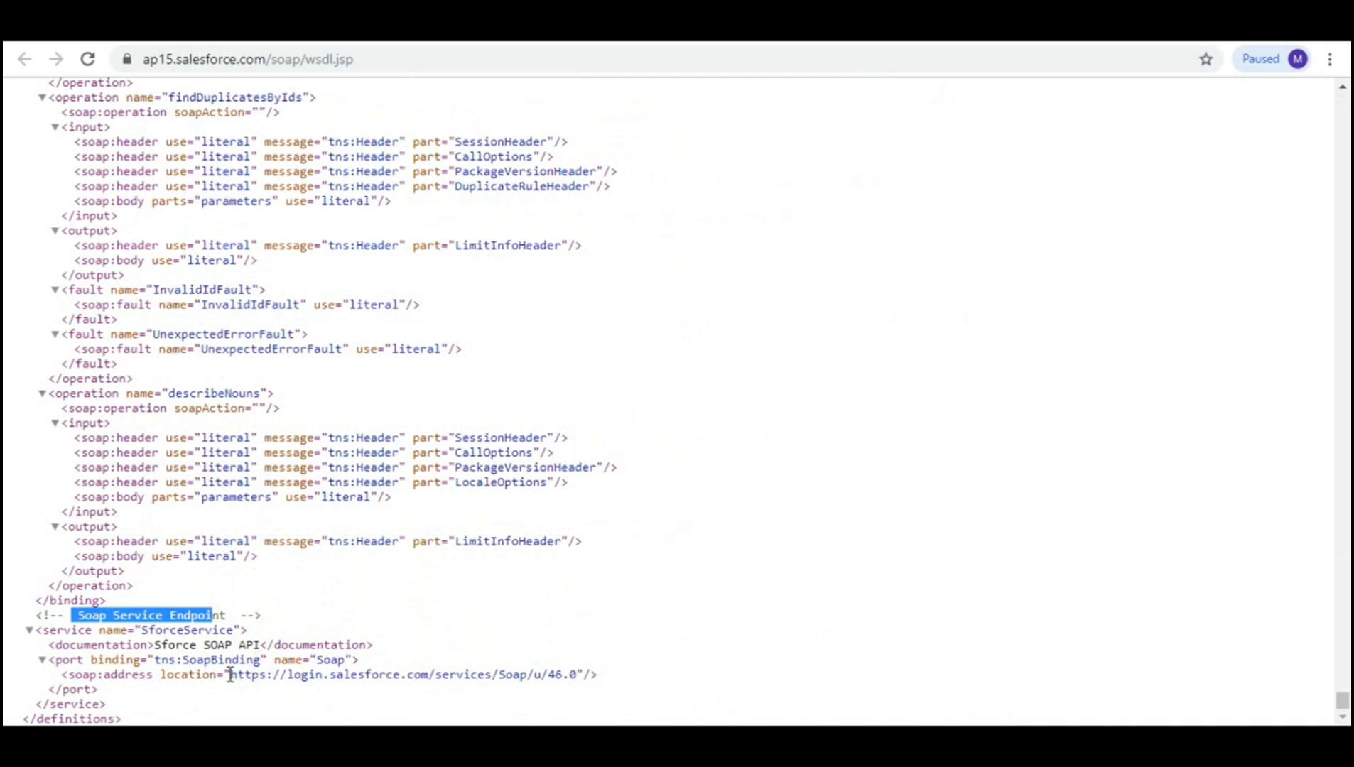
pyautogui.moveTo(230, 674); pyautogui.dragTo(582, 670)
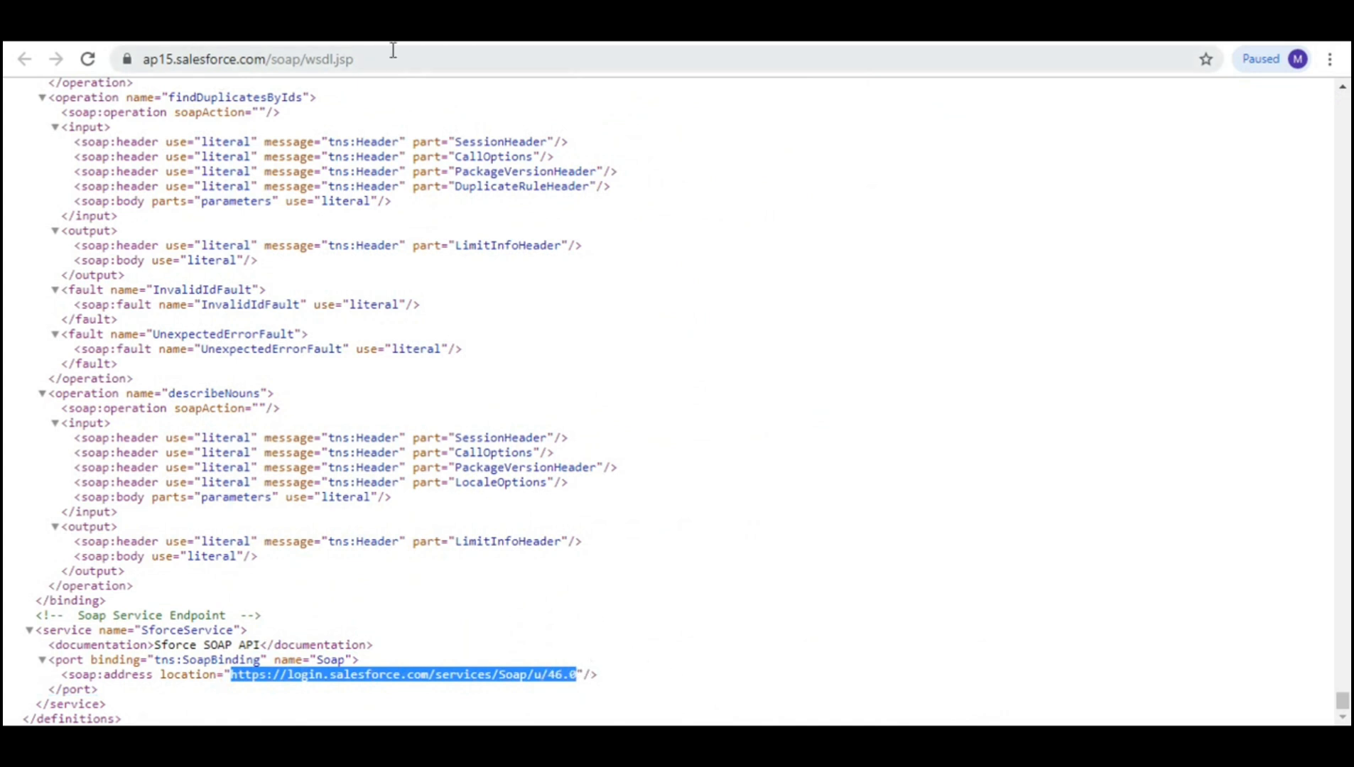
pyautogui.click(769, 28)
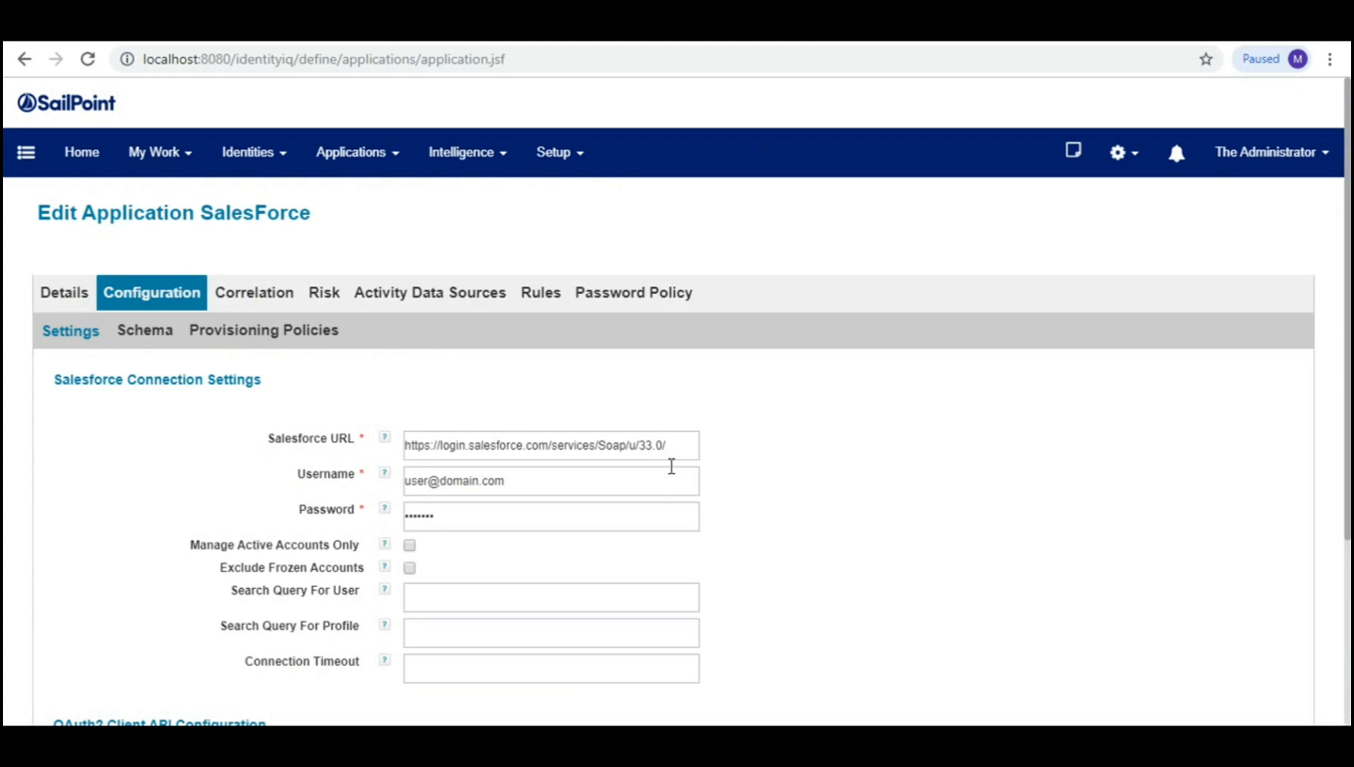
pyautogui.moveTo(682, 448); pyautogui.dragTo(395, 455)
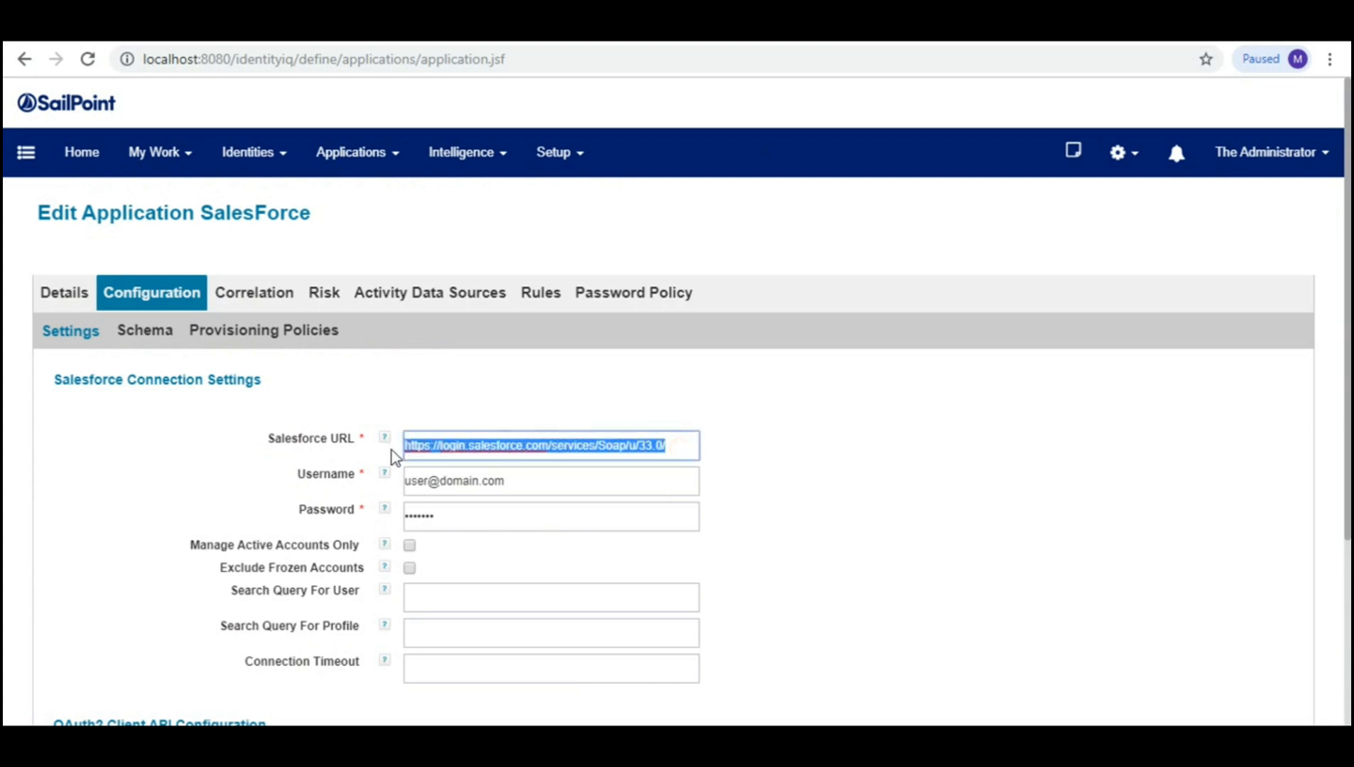
pyautogui.hotkey('ctrl', 'v')
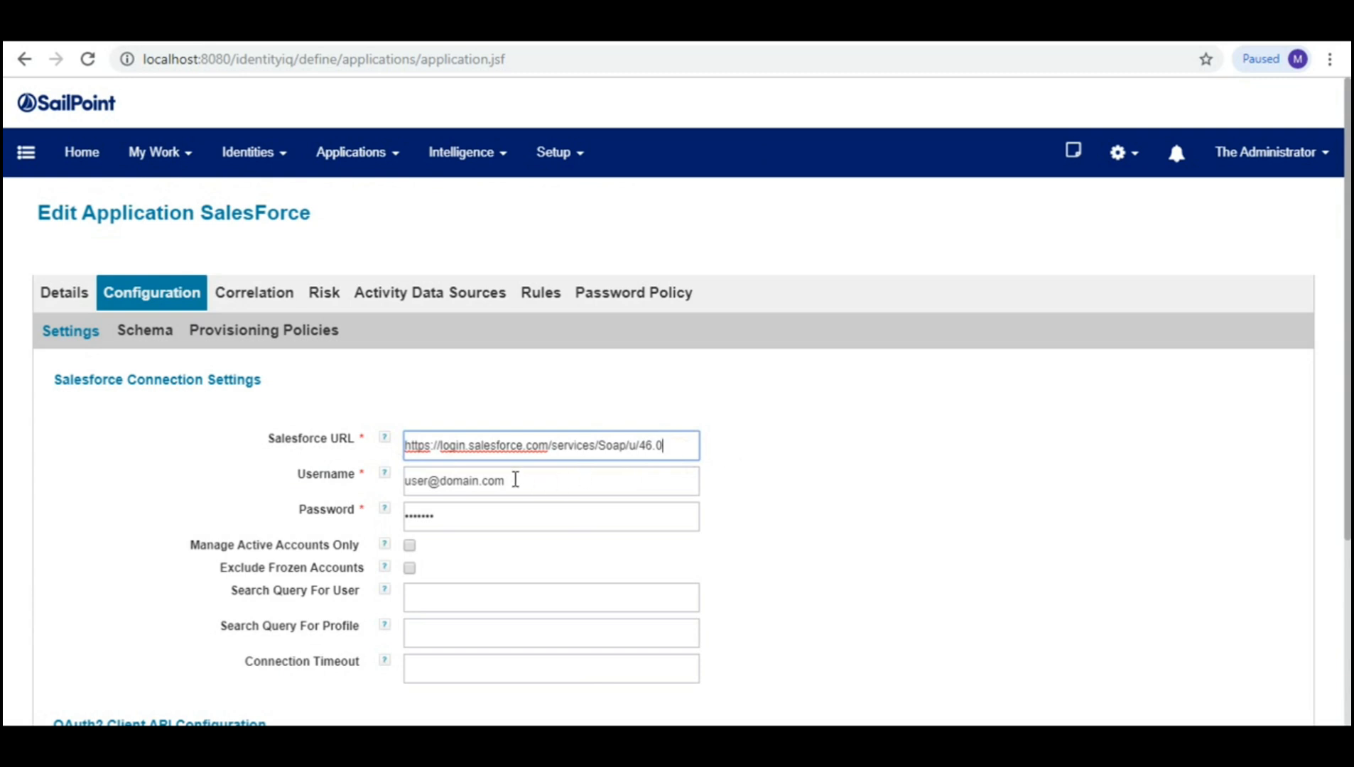
pyautogui.moveTo(516, 481); pyautogui.dragTo(395, 482)
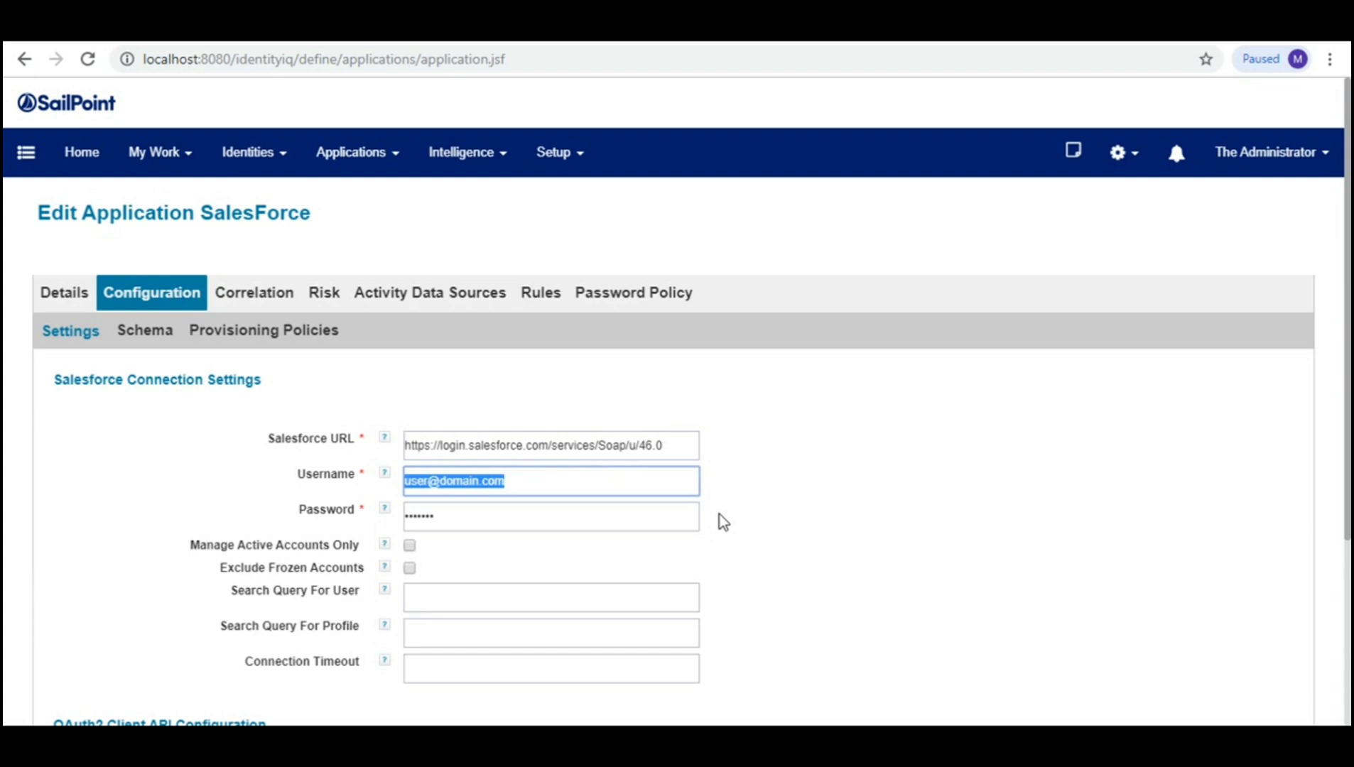
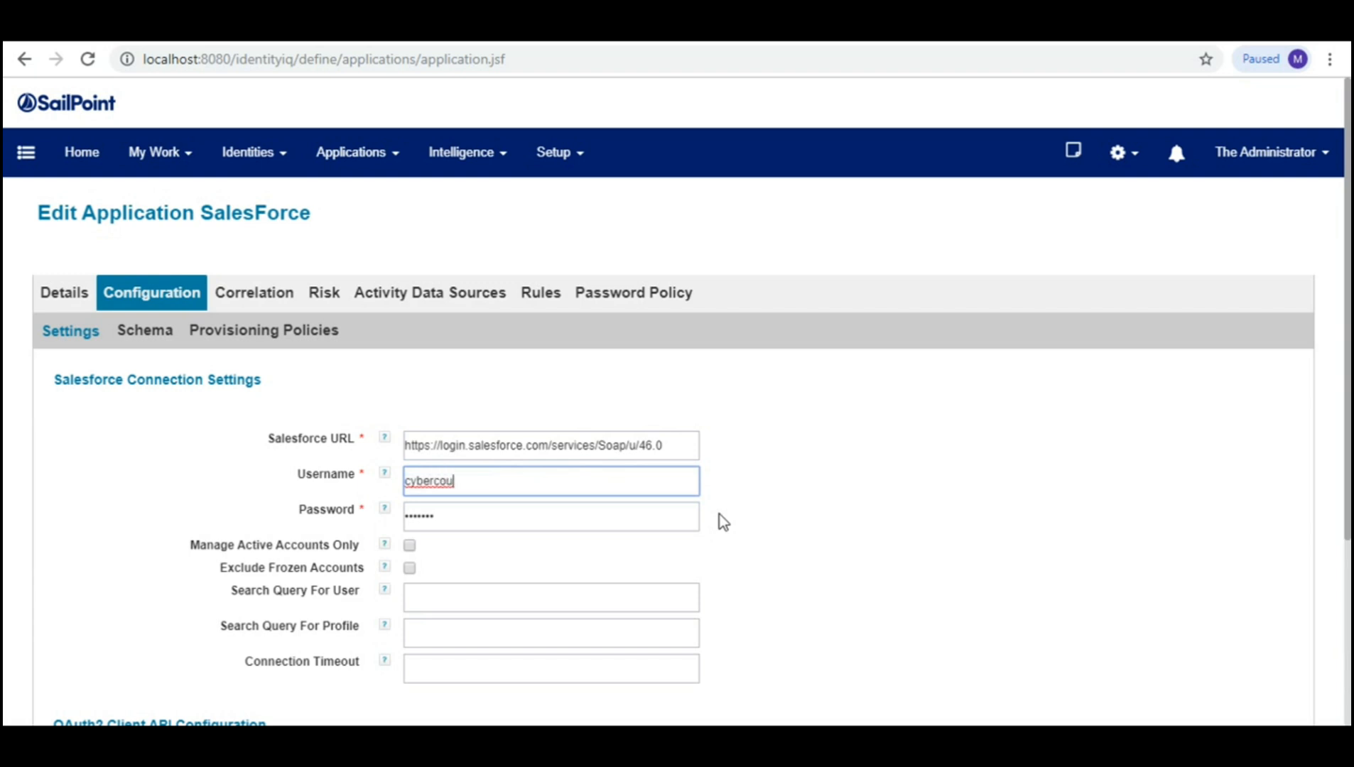
# Step: Enter the Salesforce account's login e-mail as the Username
pyautogui.press('super')
pyautogui.press('super')
pyautogui.click(720, 515)
pyautogui.click(522, 486)
# Step: Clear the placeholder password and leave Exclude Frozen Accounts unchecked
pyautogui.moveTo(501, 517); pyautogui.dragTo(408, 513)
pyautogui.press('BackSpace')
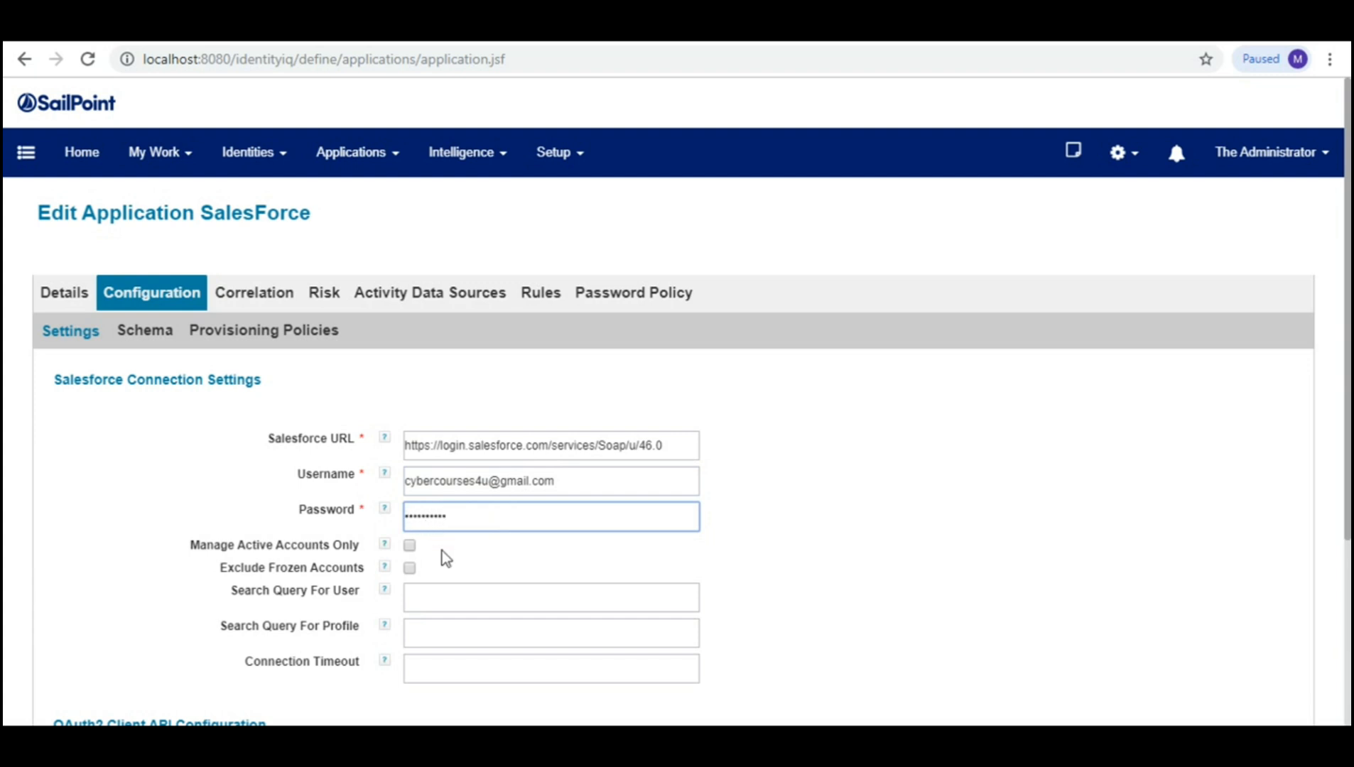
pyautogui.click(1007, 641)
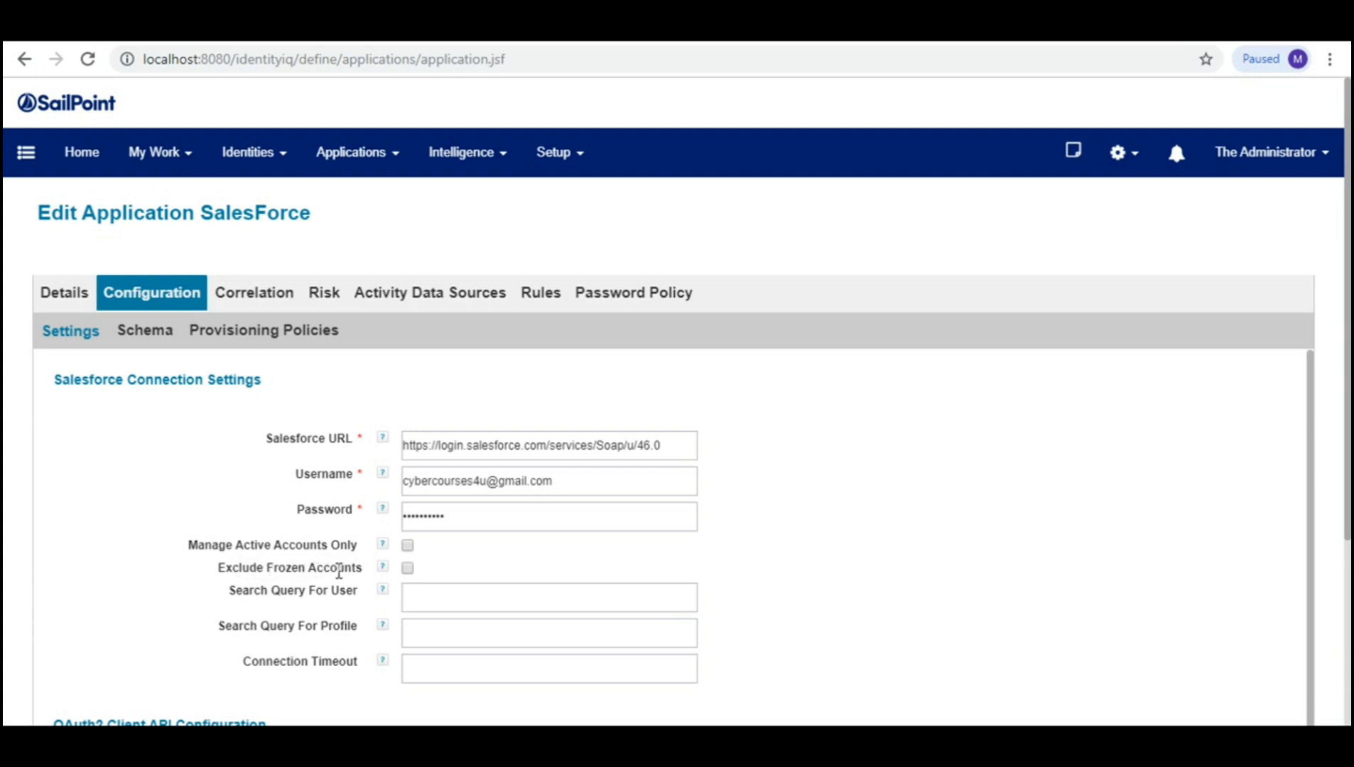
pyautogui.click(407, 568)
pyautogui.click(407, 569)
pyautogui.moveTo(562, 485); pyautogui.dragTo(405, 482)
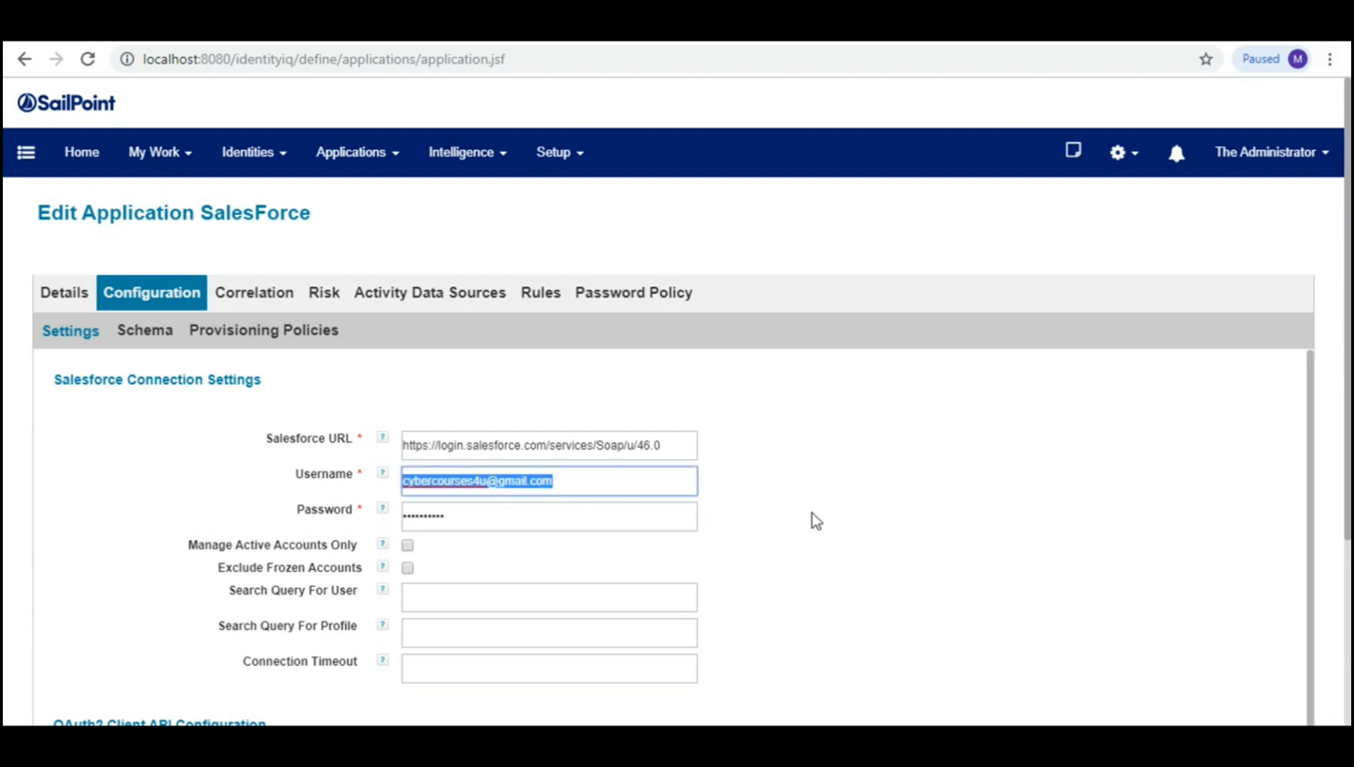
pyautogui.click(984, 484)
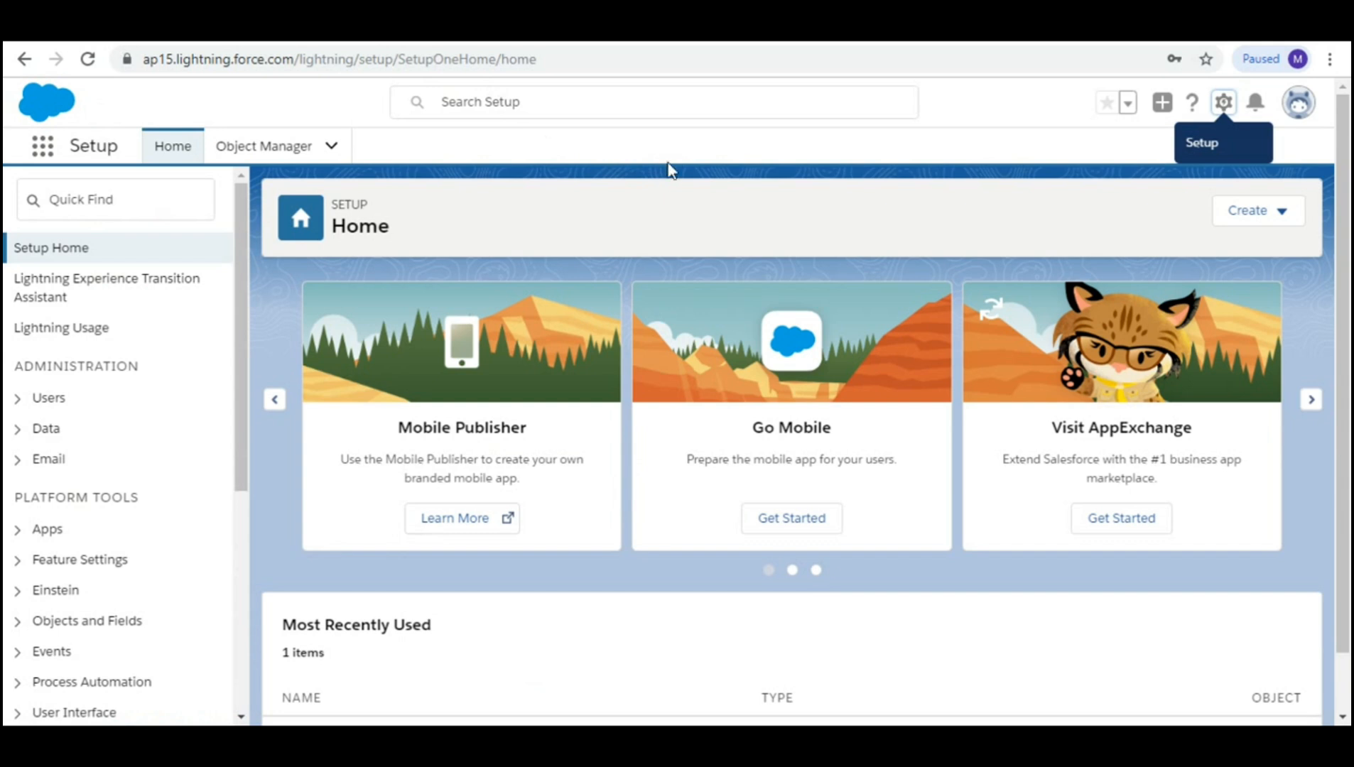
# Step: Open Salesforce Setup and go to Users > Users to list all users
pyautogui.click(1224, 102)
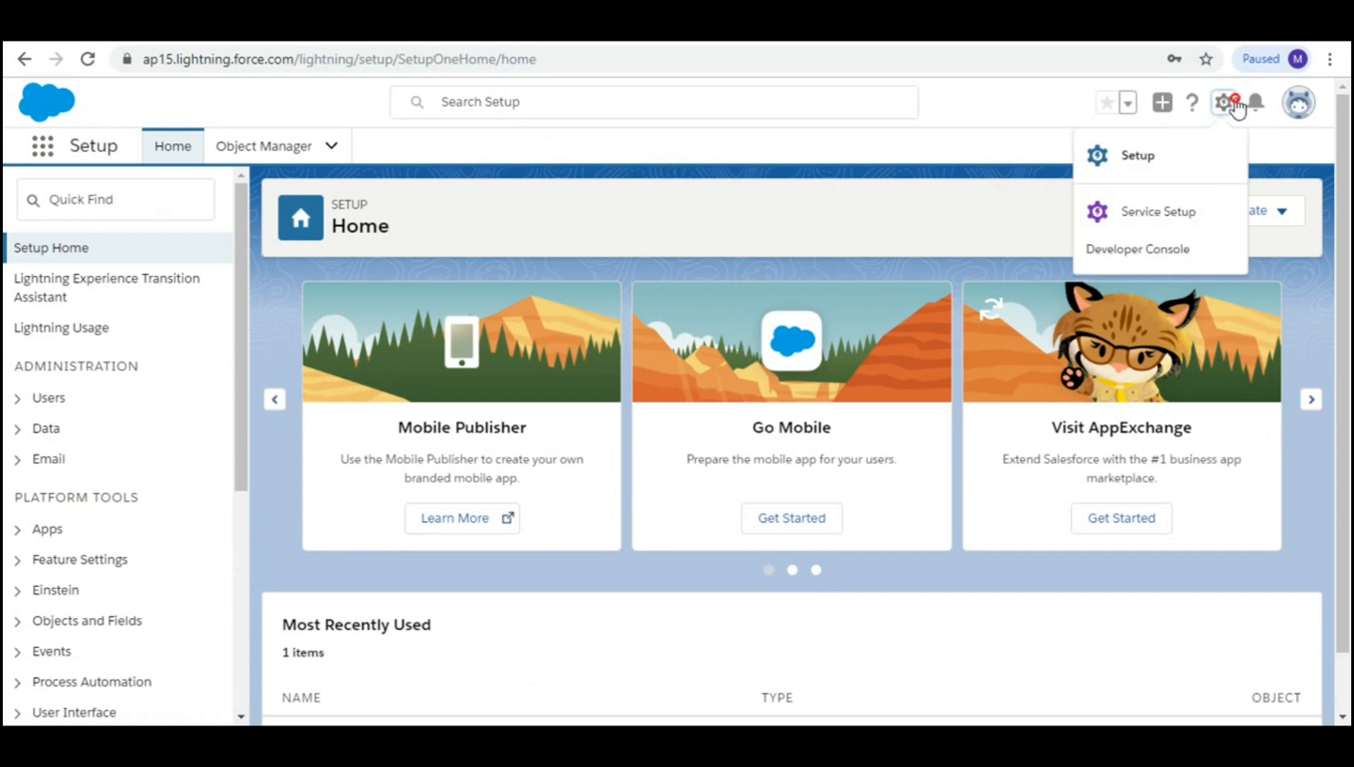
pyautogui.click(1146, 155)
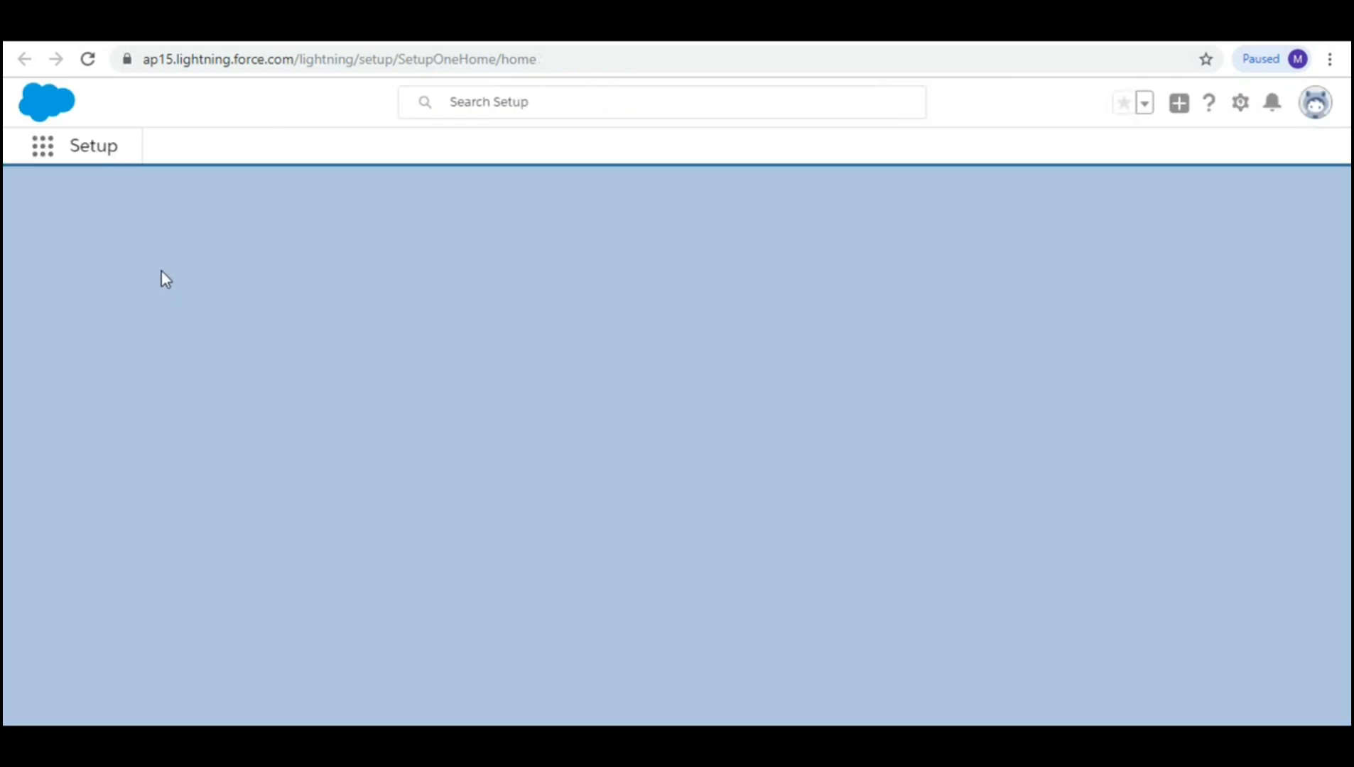
pyautogui.click(55, 202)
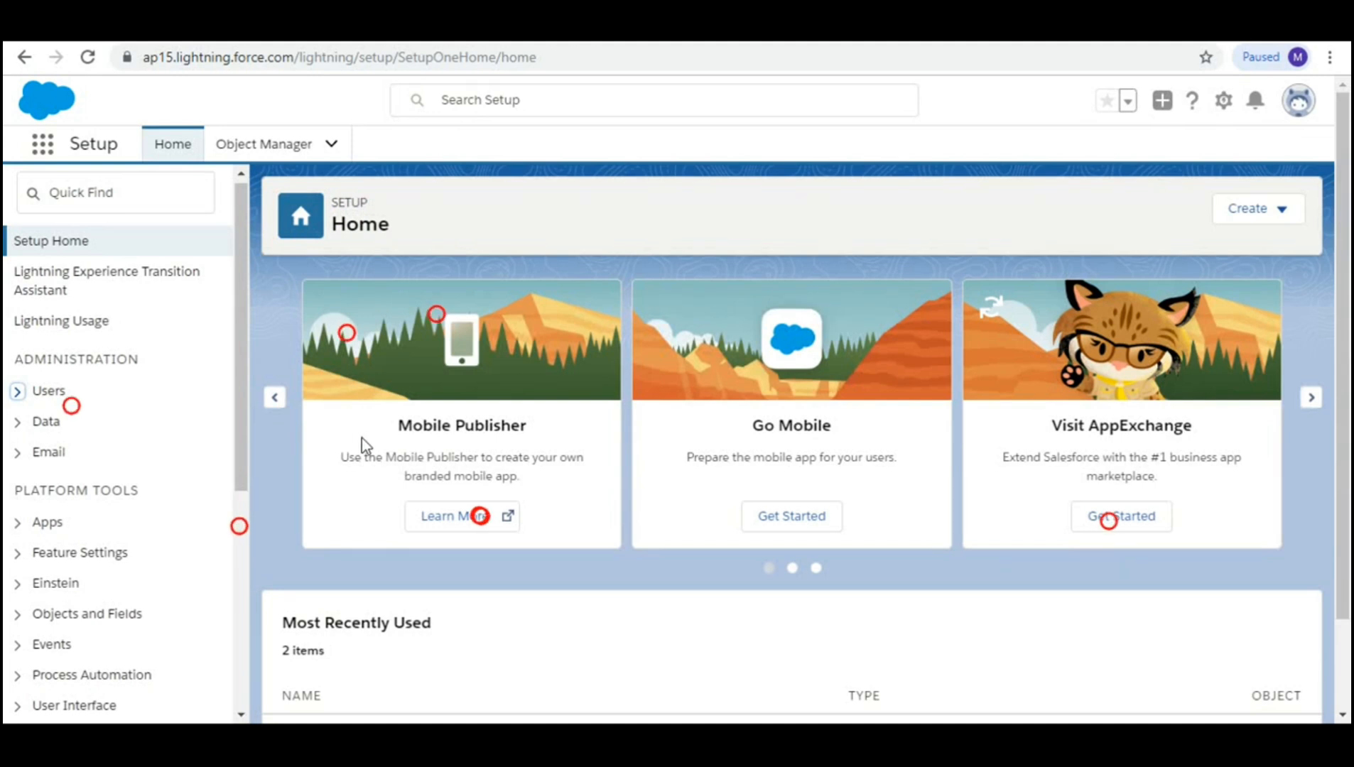
pyautogui.click(17, 393)
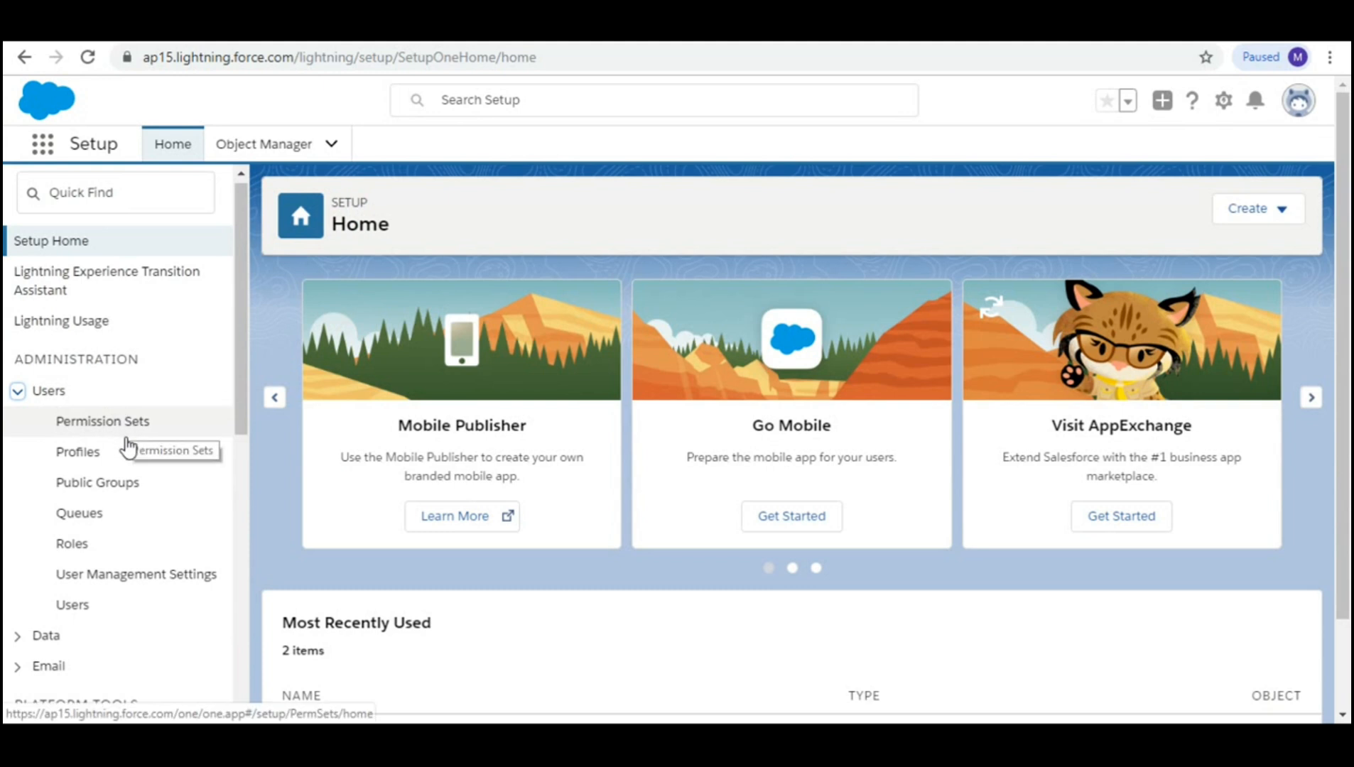
pyautogui.click(88, 608)
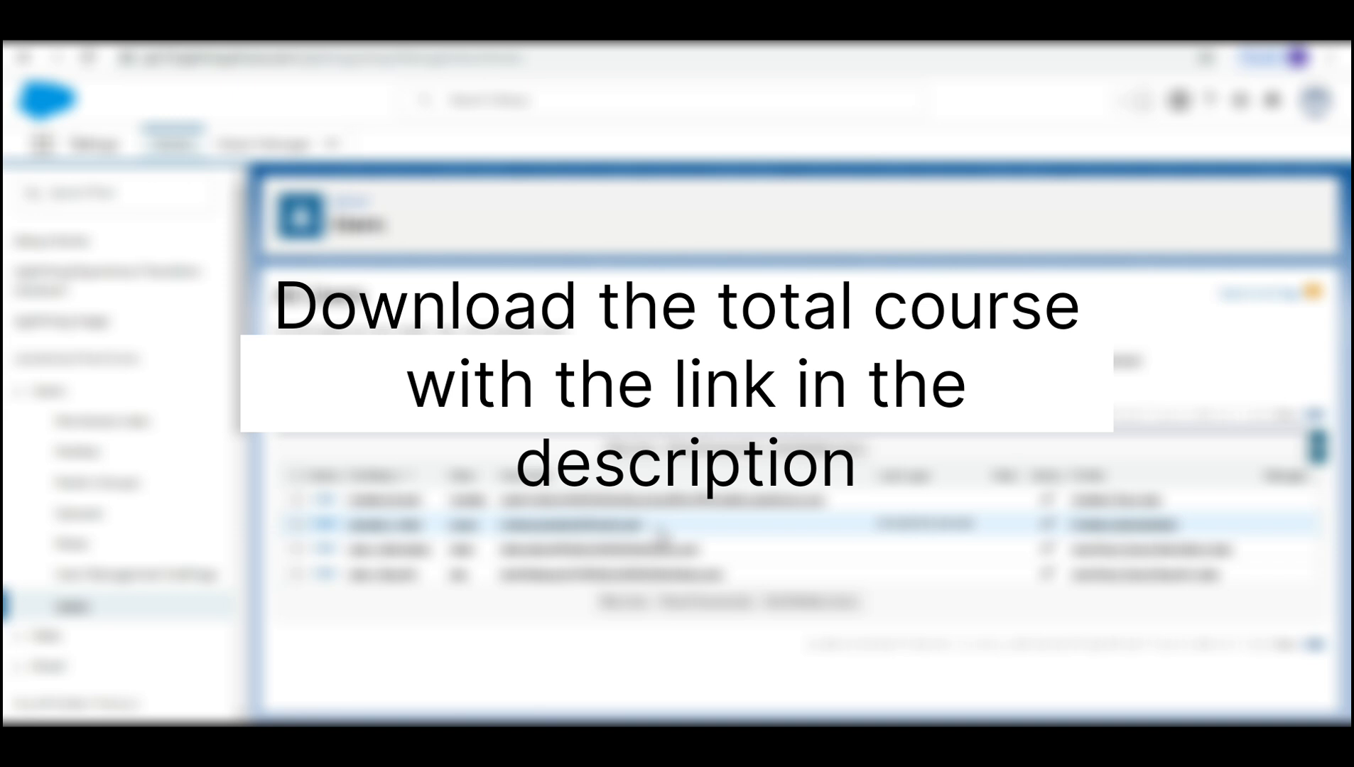
pyautogui.press('s')
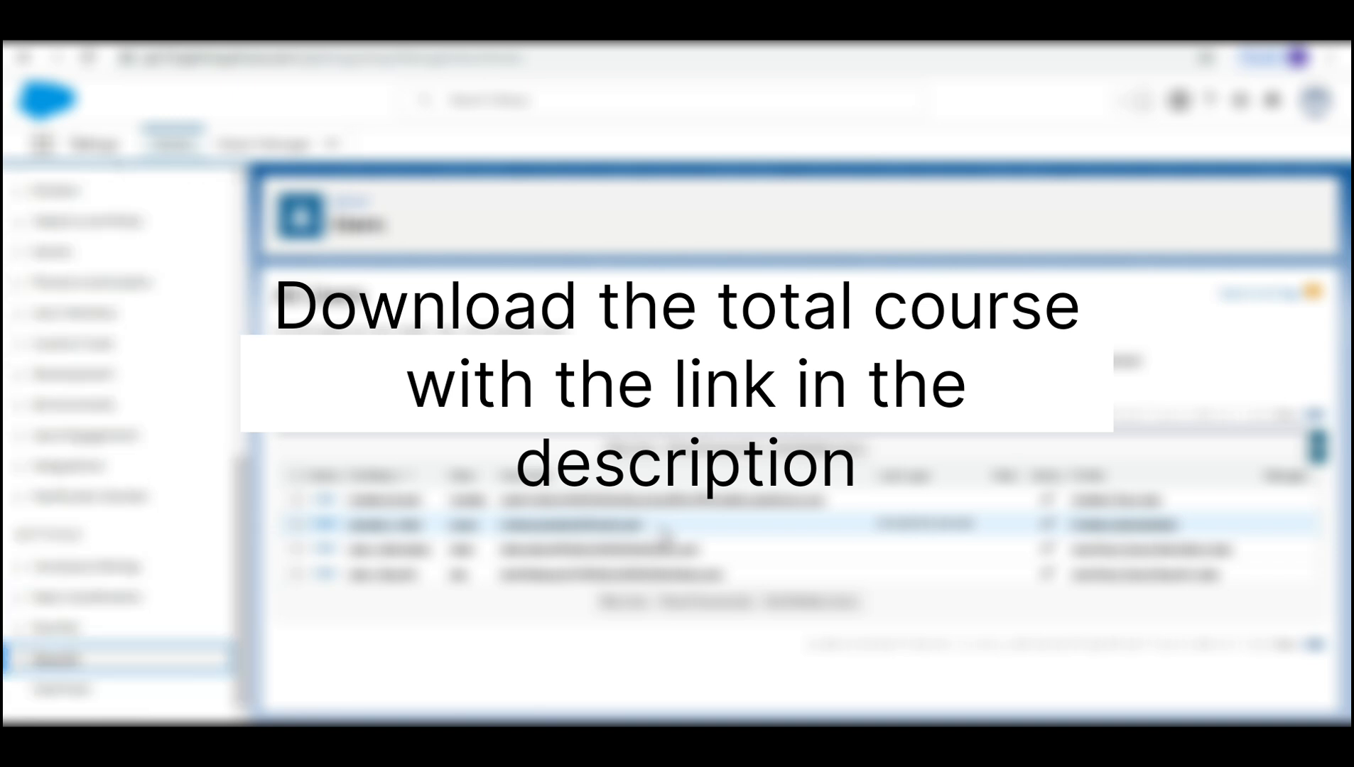